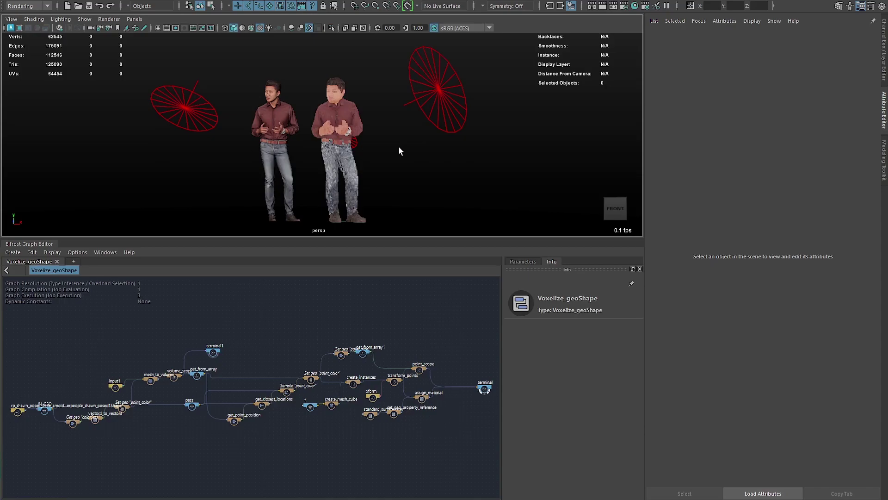
Inspect the textured standing figure beside its voxelized copy, and the input nodes at the start of the Voxelize_geoShape graph
alt+drag(347, 157, 313, 151)
alt+right_drag(314, 151, 465, 120)
alt+middle_drag(289, 114, 331, 130)
mouse_move(331, 131)
alt+mouse_down()
mouse_move(342, 133)
mouse_move(324, 117)
alt+mouse_up()
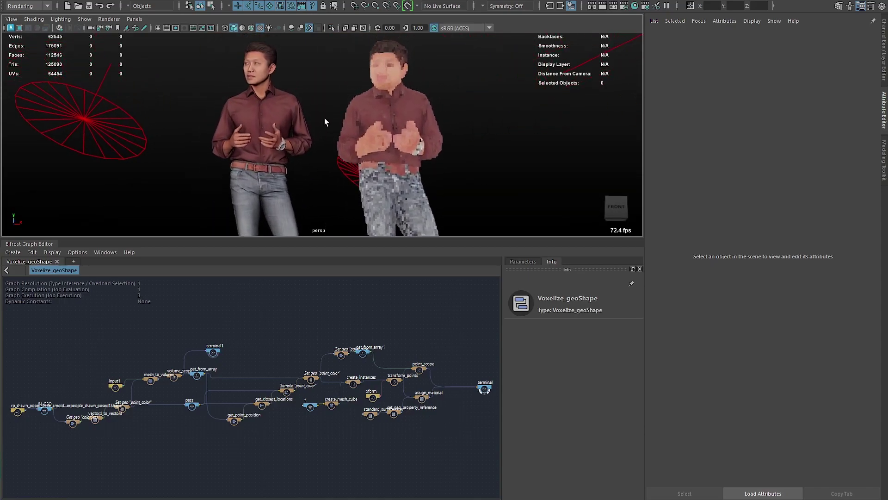
alt+middle_drag(75, 359, 183, 332)
alt+right_drag(127, 349, 203, 267)
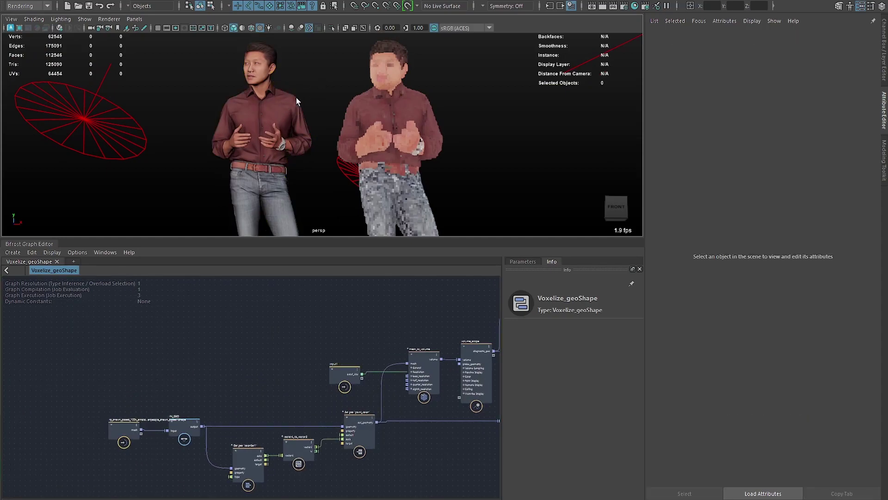
Import the rp_alison_posed_100k model from the Content Browser's Examples > Modeling > People folder into the scene
key(space)
click(217, 70)
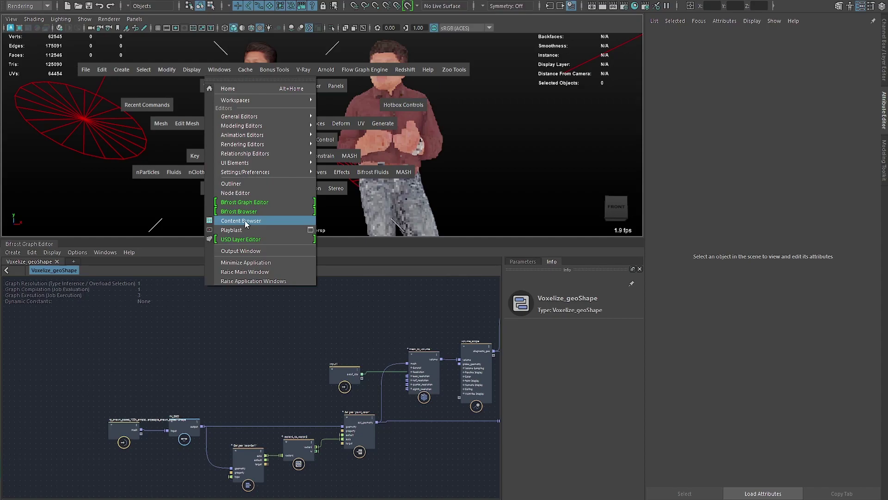
click(246, 222)
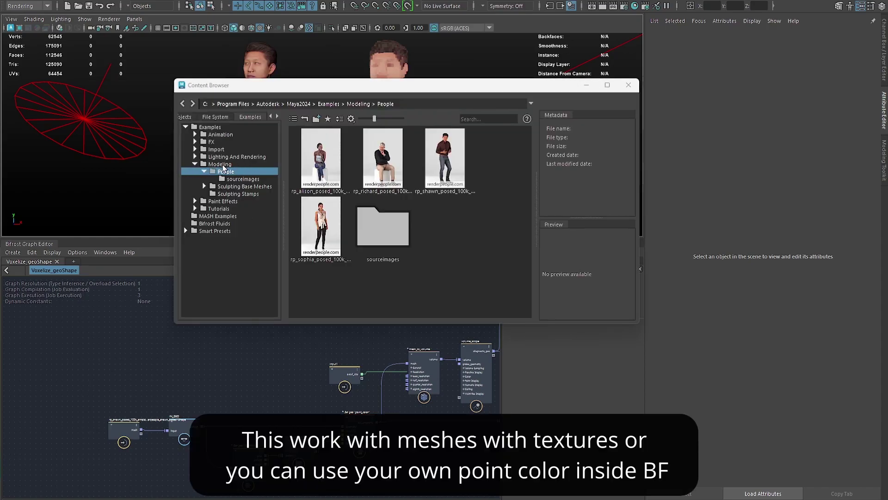
drag(439, 86, 426, 89)
click(322, 161)
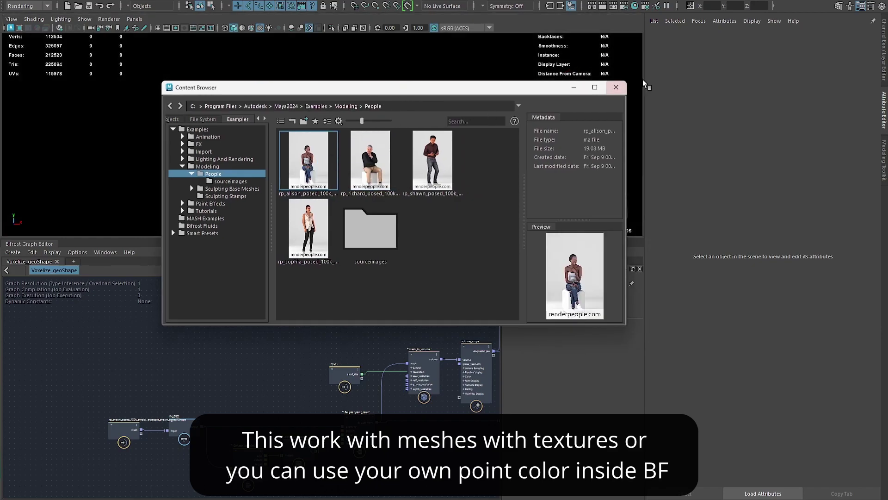
click(616, 87)
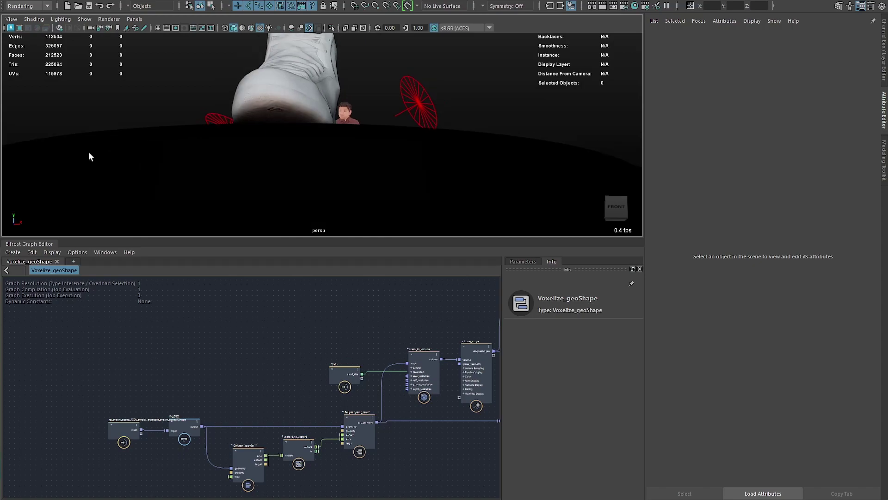
Scale the imported model to 0.1 in X, Y and Z
click(883, 69)
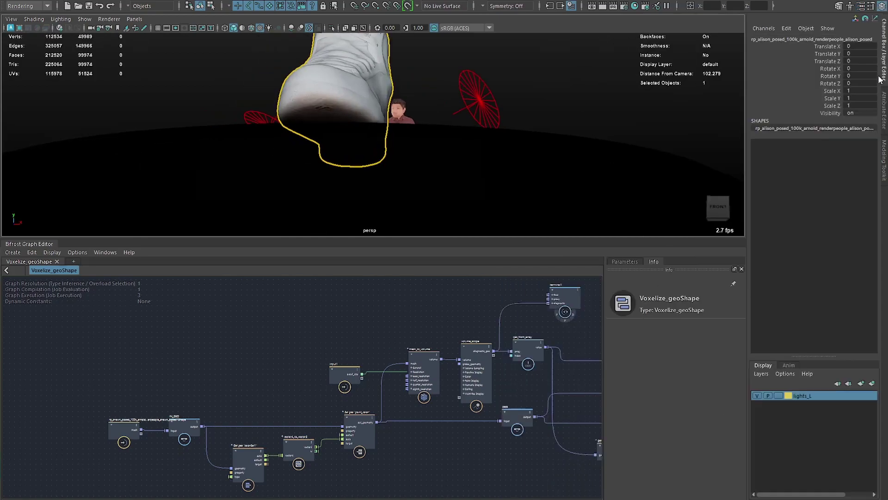
drag(863, 92, 861, 106)
text(0.1)
key(Return)
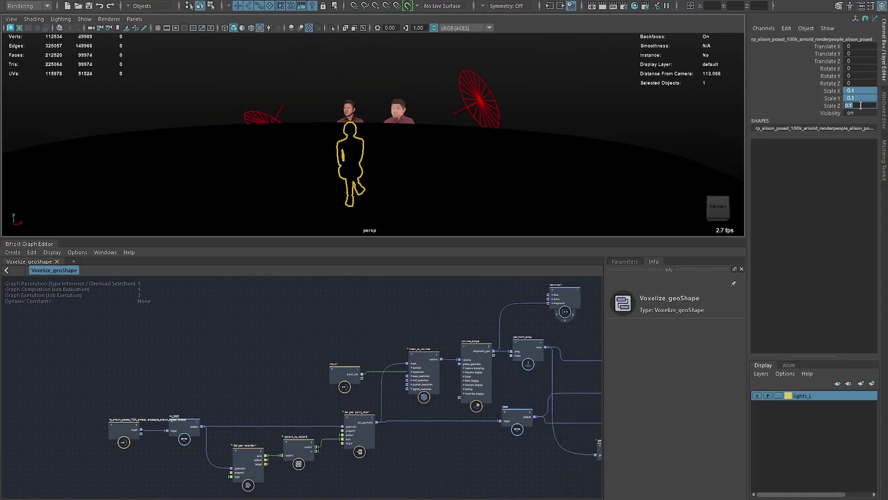
Frame and isolate the scaled seated figure in the viewport, and leave its mesh selected
key(f)
mouse_move(332, 148)
alt+mouse_down()
mouse_move(348, 153)
mouse_move(334, 137)
alt+mouse_up()
key(ctrl+1)
scroll(341, 142, down, 2)
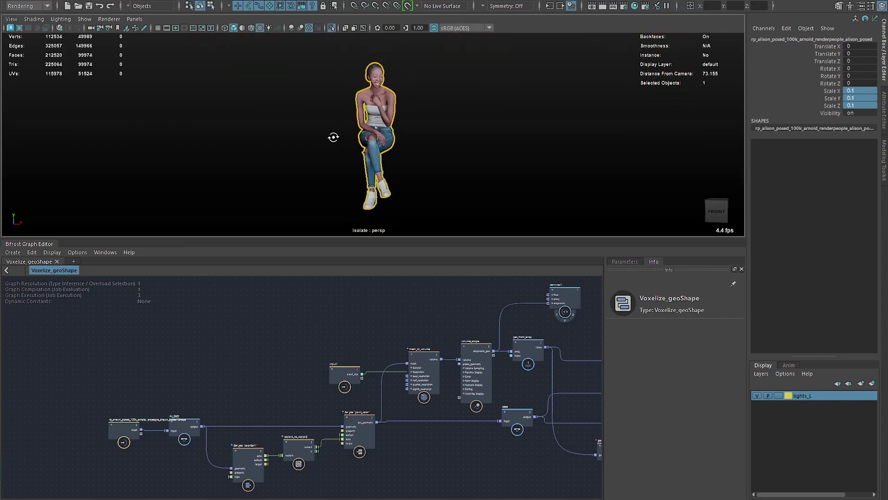
click(442, 128)
scroll(397, 149, up, 3)
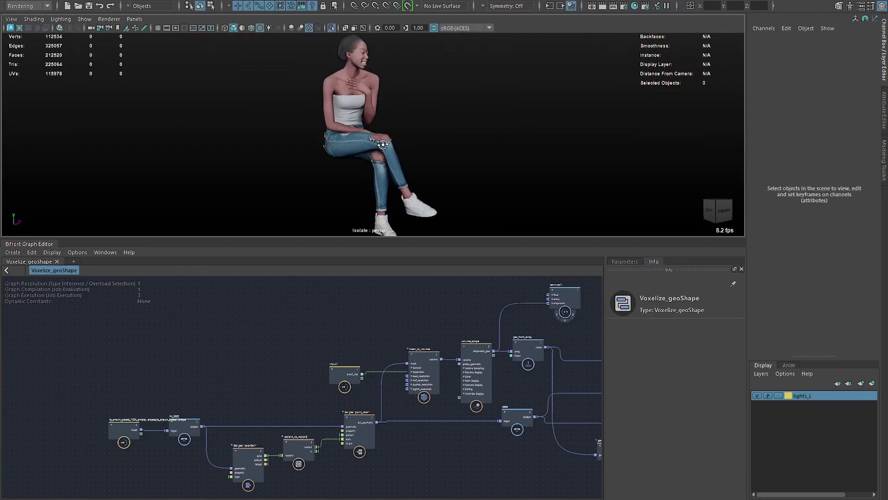
click(375, 111)
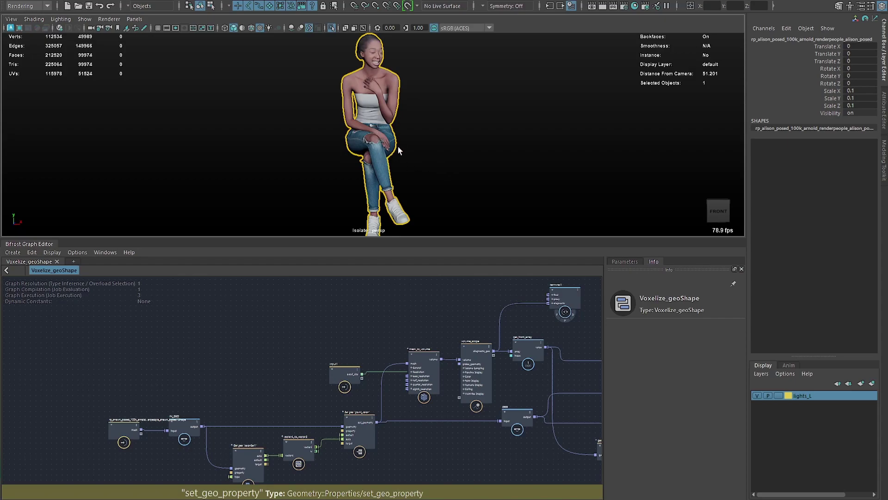
Open the Hypershade and graph the full input and output network of the seated figure's shading group
click(634, 7)
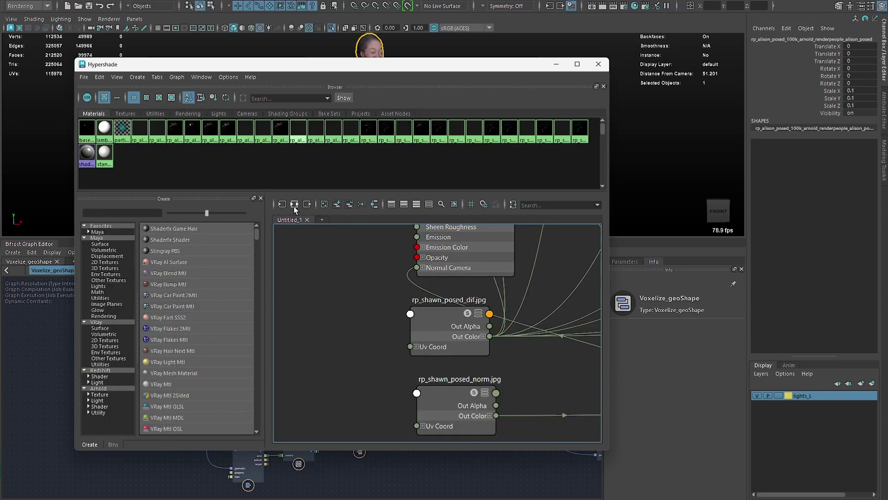
click(295, 207)
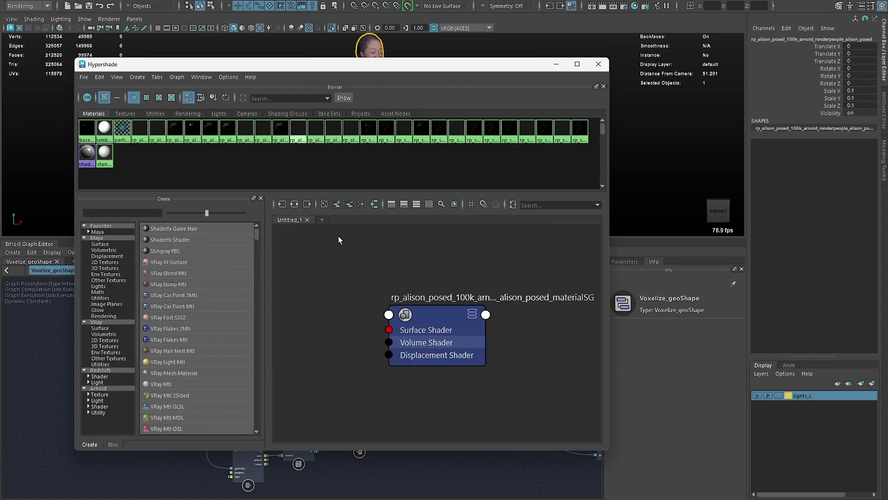
click(449, 343)
click(294, 206)
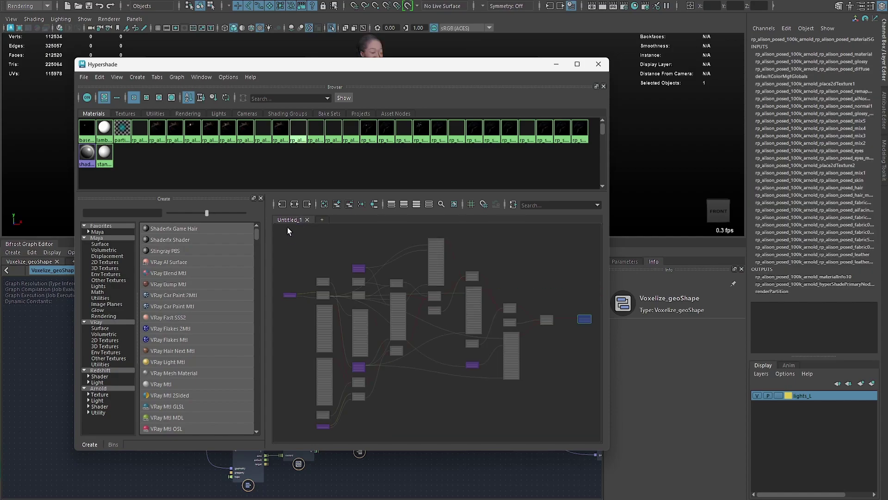
Copy the image path of the rp_alison_posed_dif.jpg texture node, close the Hypershade and return to the Channel Box
scroll(485, 268, up, 5)
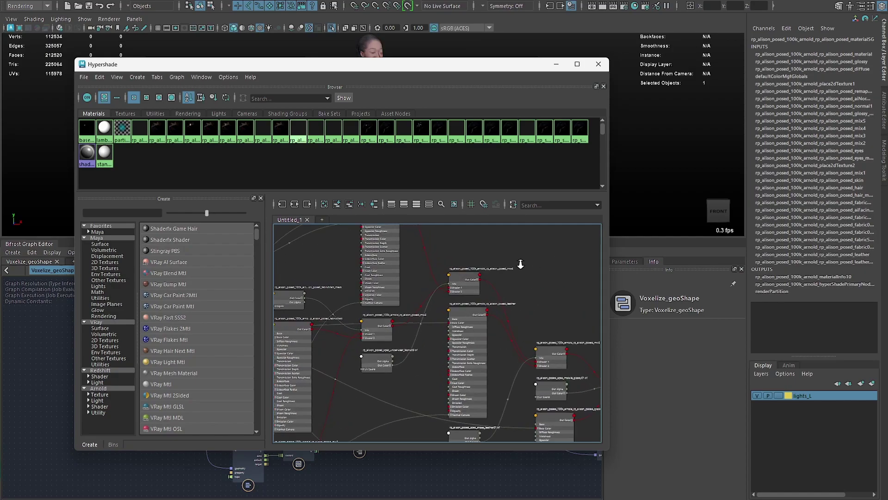
click(432, 340)
alt+middle_drag(419, 310, 633, 312)
alt+right_drag(412, 326, 488, 303)
middle_drag(313, 309, 555, 304)
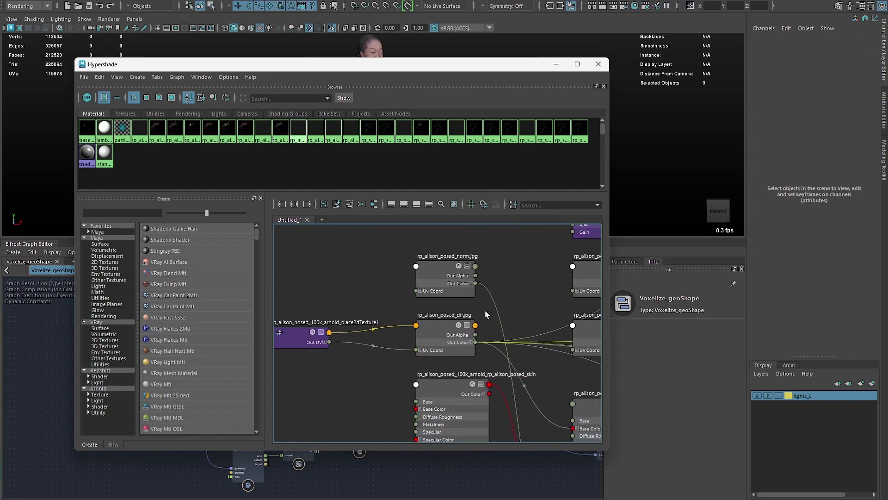
click(443, 331)
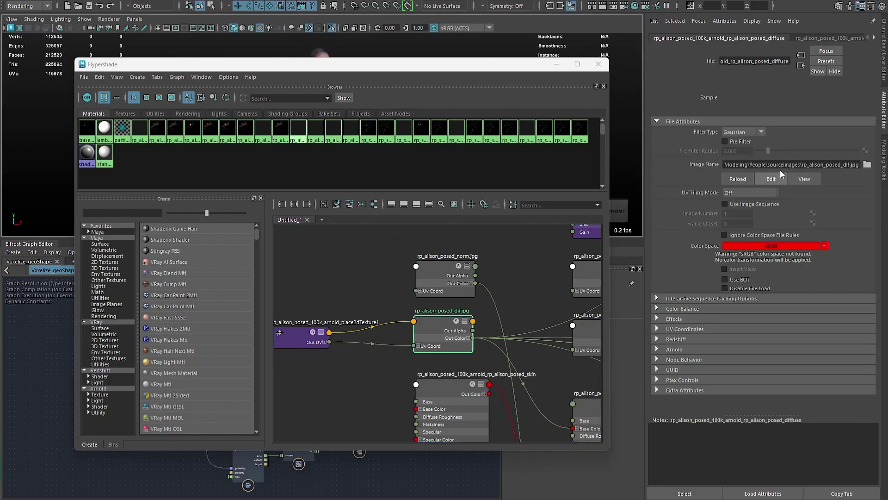
triple_click(771, 163)
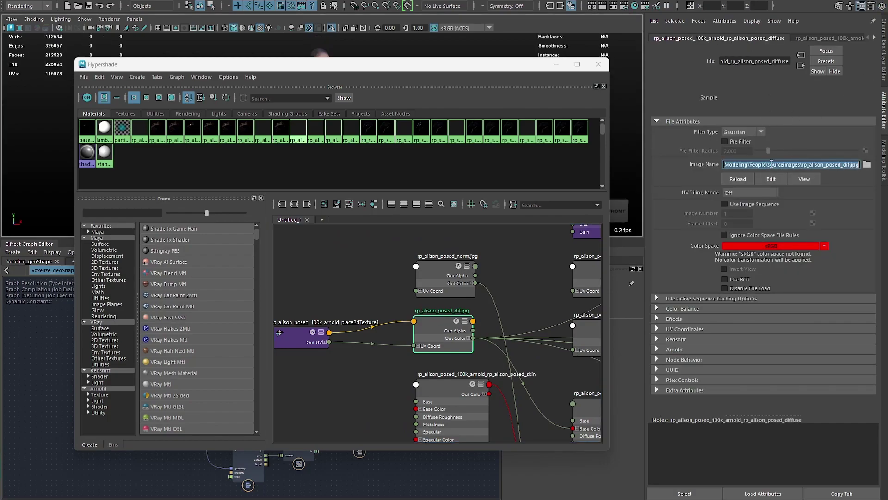
click(599, 64)
click(597, 108)
click(882, 67)
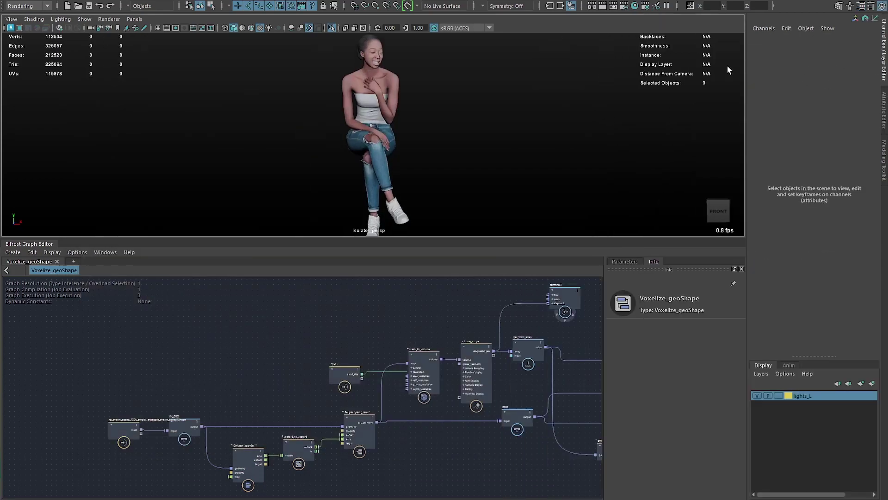
Select the seated figure and check its existing vertex color sets in the Color Set Editor
click(379, 102)
key(space)
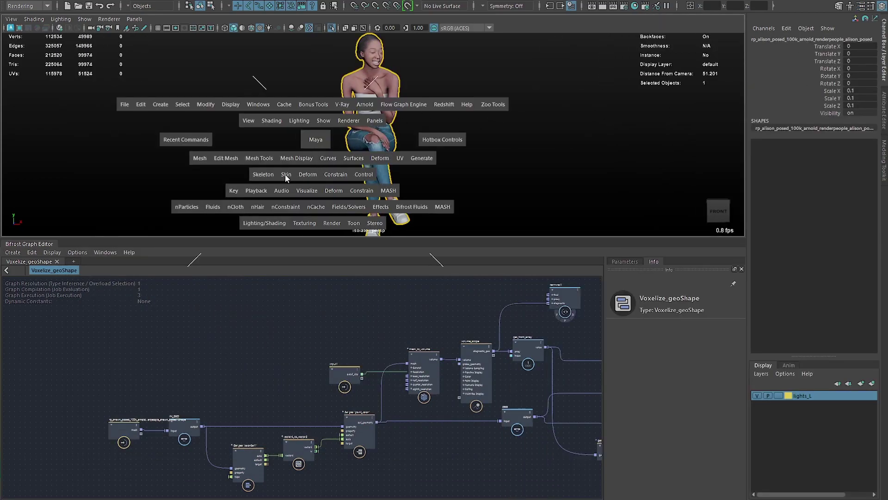
click(295, 158)
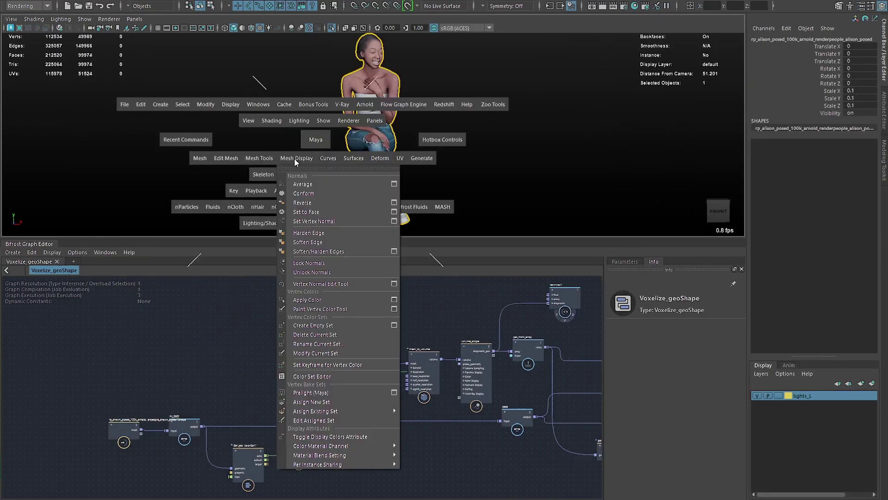
click(313, 376)
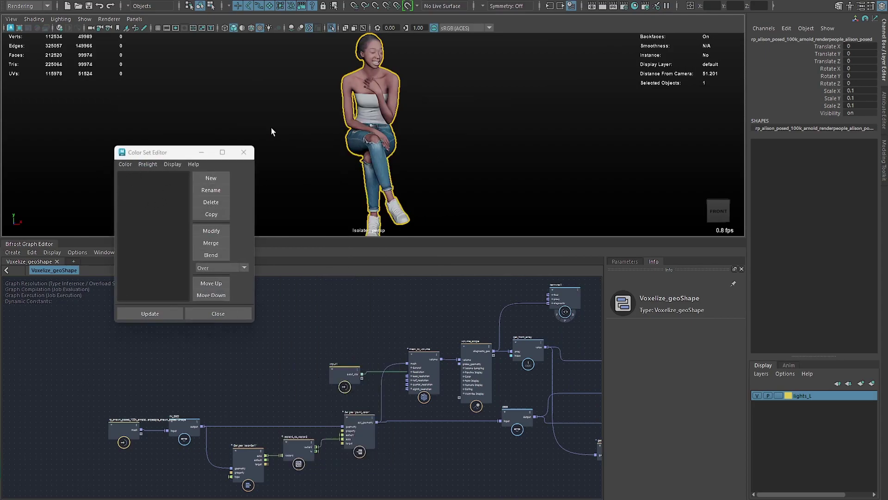
drag(122, 429, 115, 419)
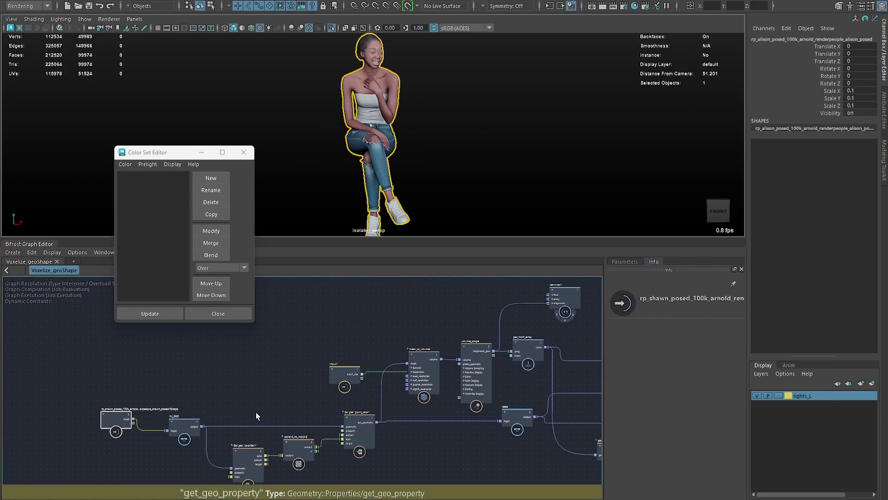
click(244, 153)
Import the copied diffuse texture as an attribute map onto the seated figure's vertices with the Paint Vertex Color Tool
key(space)
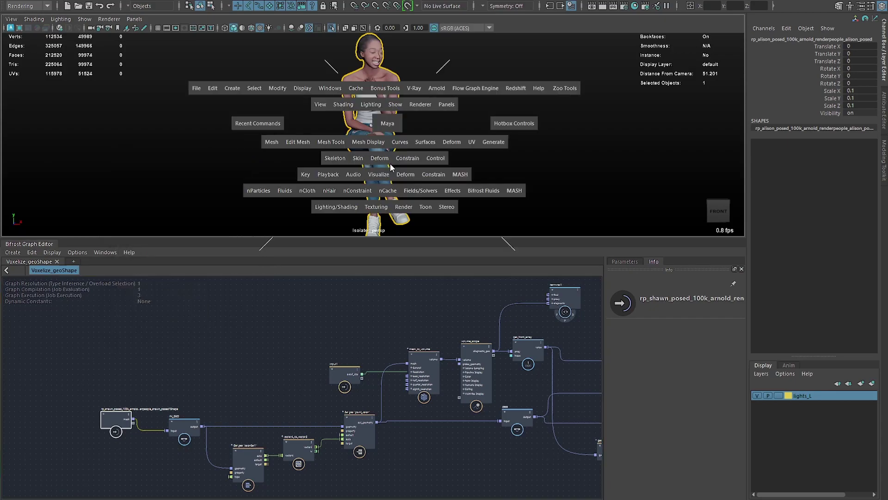
click(369, 142)
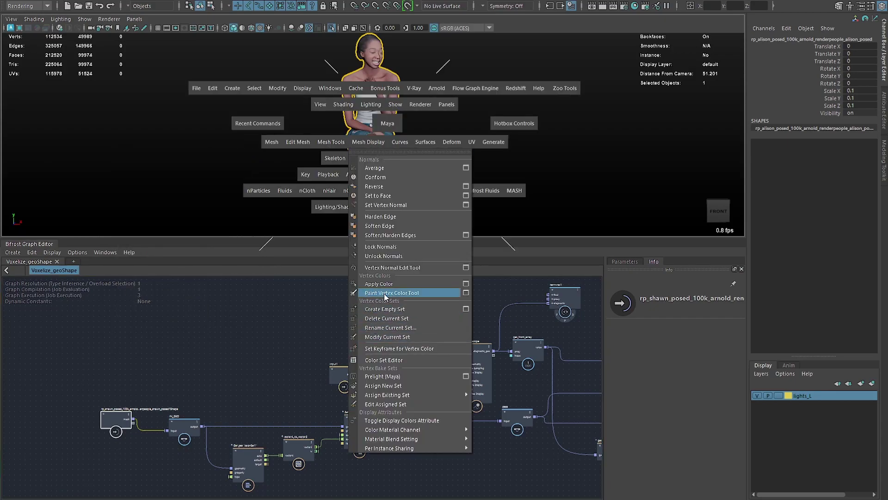
click(465, 292)
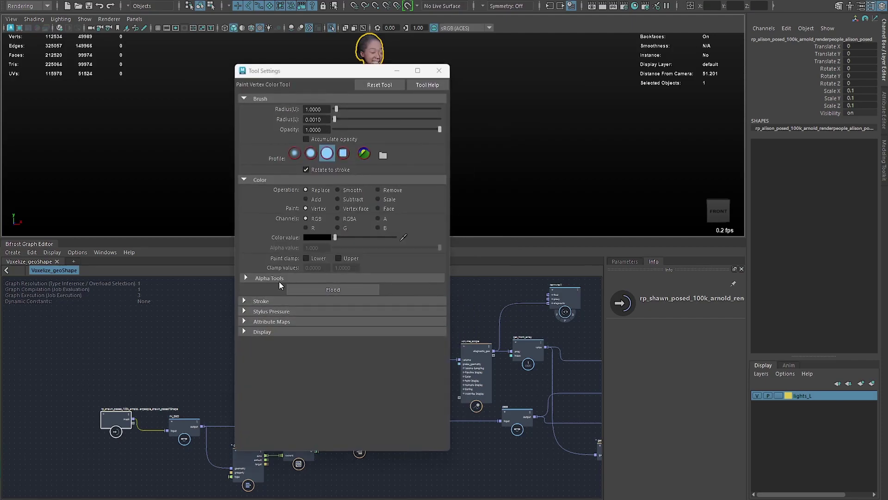
click(261, 322)
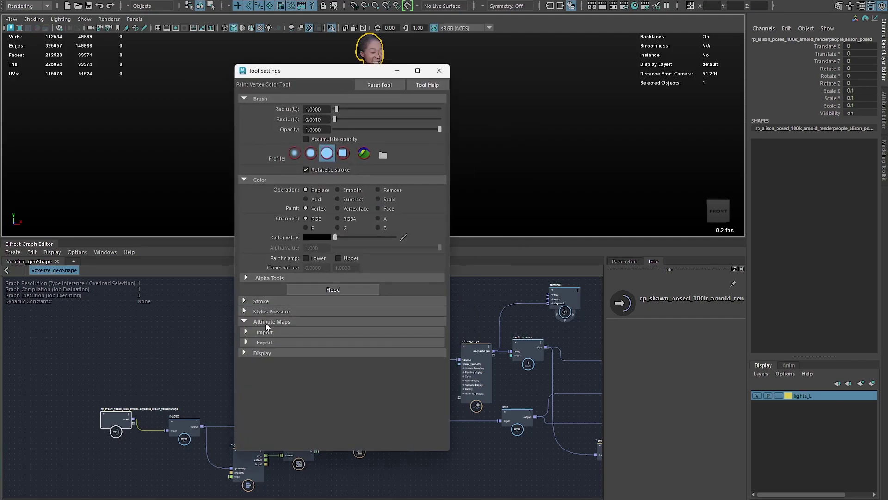
click(268, 332)
click(328, 347)
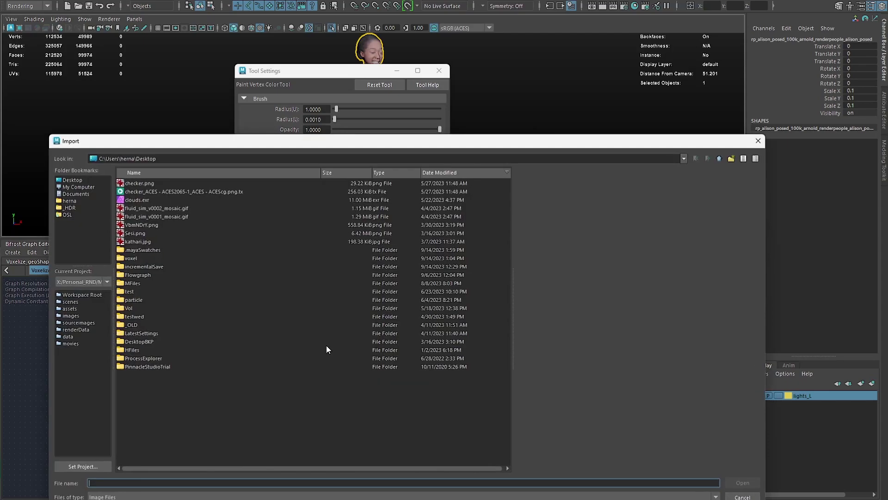
key(ctrl+v)
key(Return)
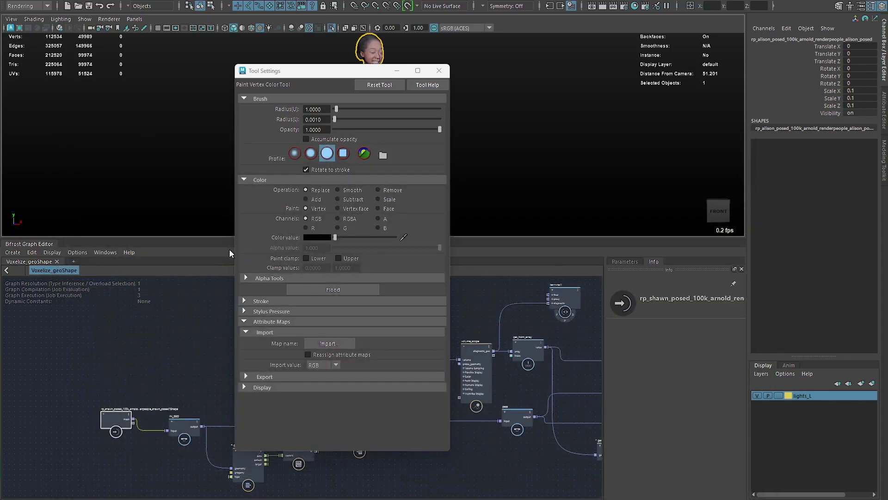
click(439, 70)
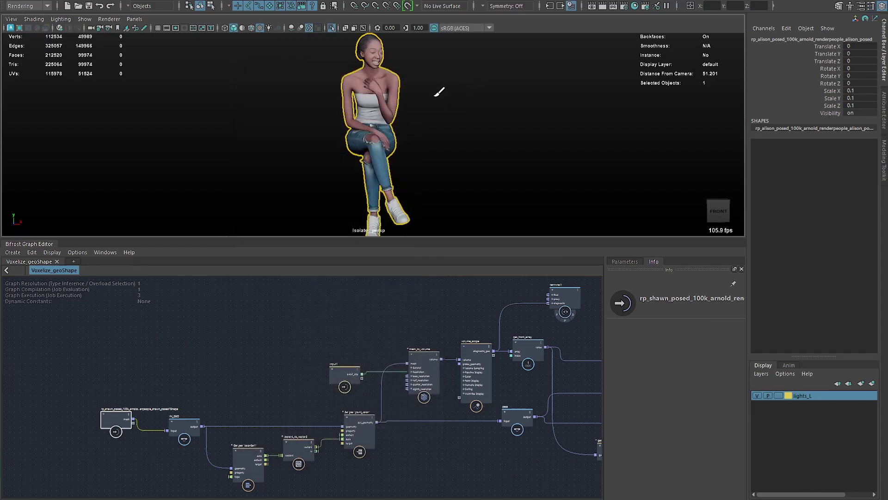
Check colorSet1 on the seated figure in the Color Set Editor, and go back to the graph's input nodes
key(space)
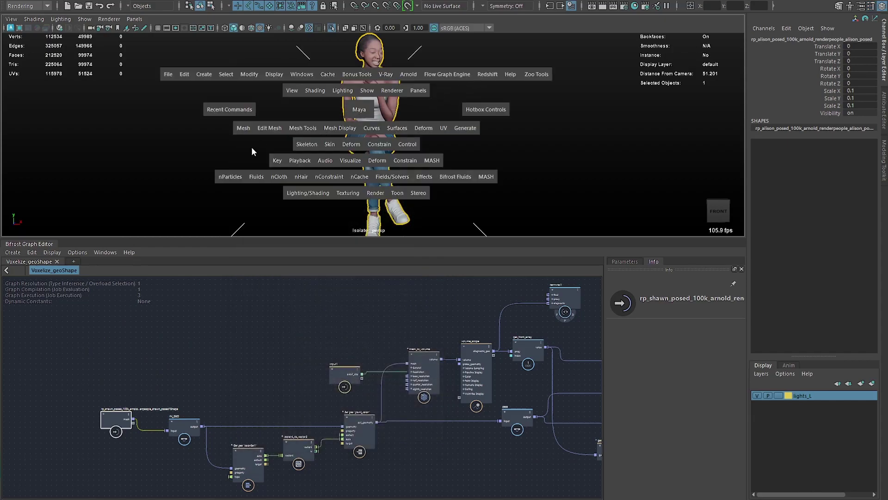
click(342, 132)
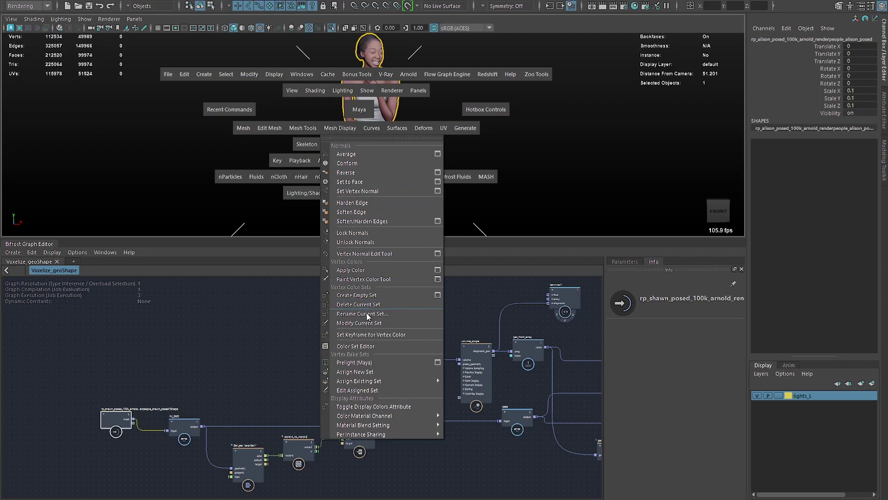
click(356, 346)
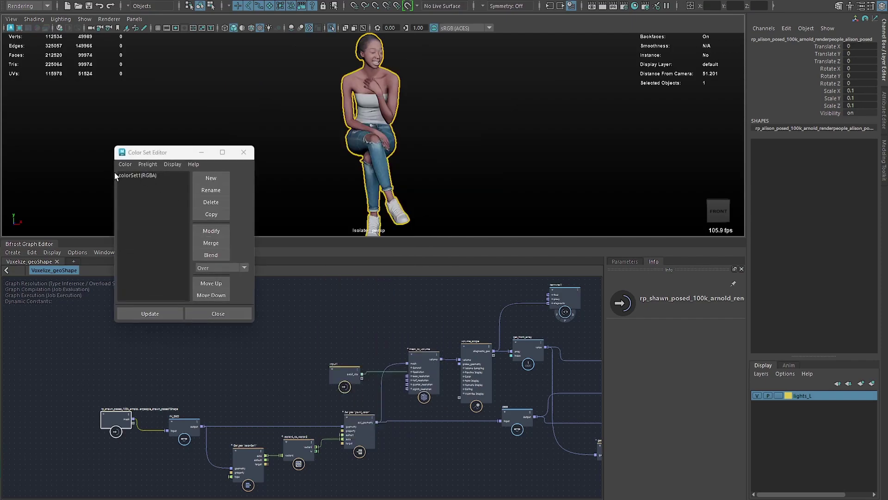
click(128, 176)
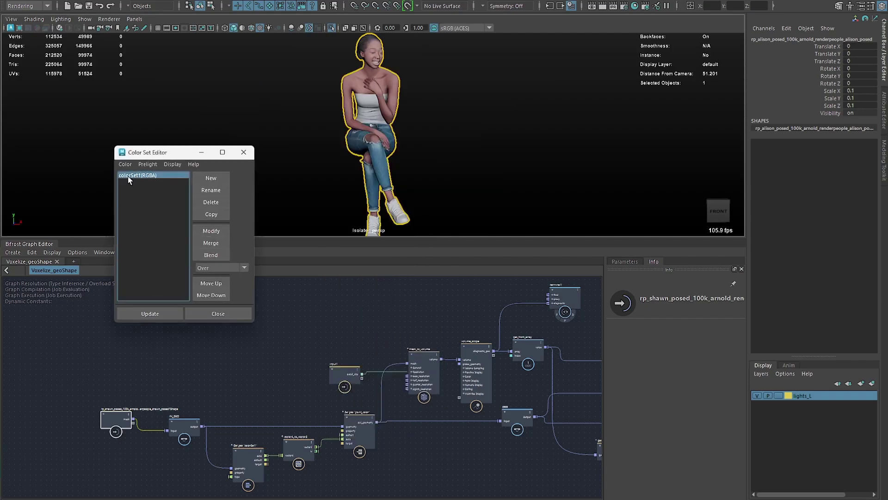
click(243, 152)
click(207, 404)
alt+middle_drag(208, 404, 259, 324)
scroll(186, 317, up, 1)
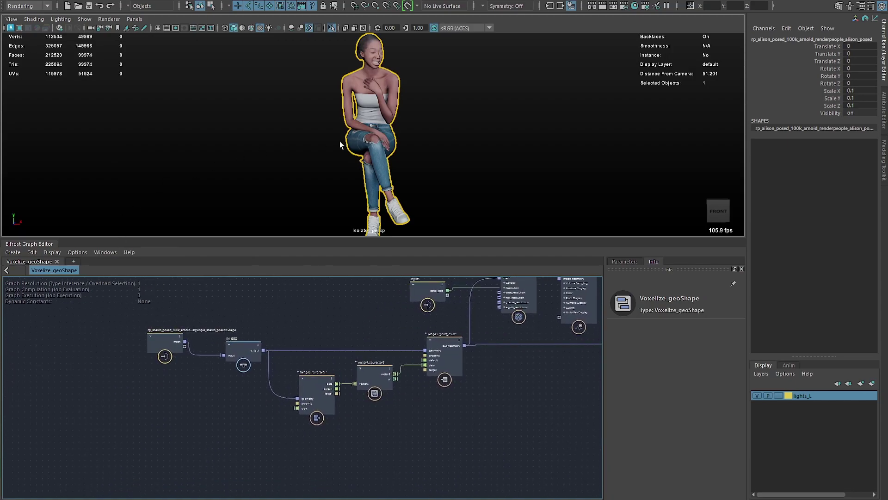
Add the seated figure's mesh from the scene to the Bifrost graph as a new input node below the existing mesh input
key(space)
click(370, 133)
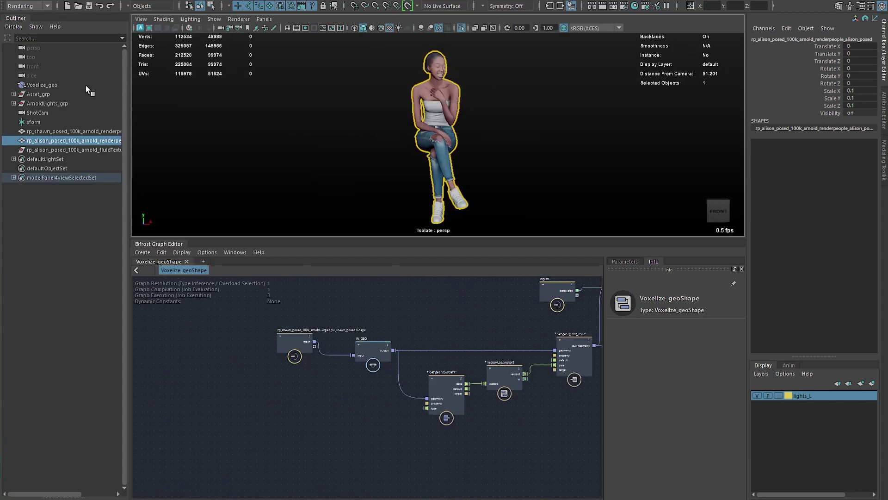
click(62, 229)
click(46, 142)
middle_drag(47, 142, 104, 156)
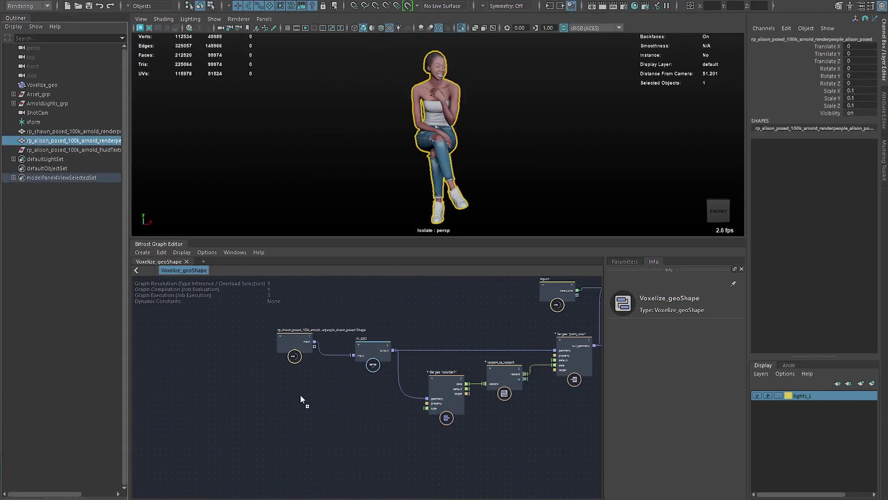
drag(300, 391, 299, 392)
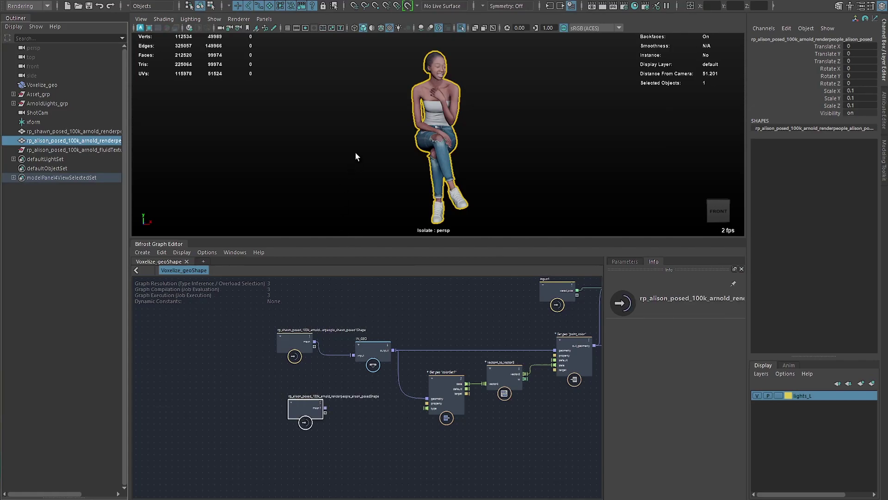
End the isolated view of the seated figure and connect its mesh1 output to the input of IN_GEO
key(space)
key(ctrl+1)
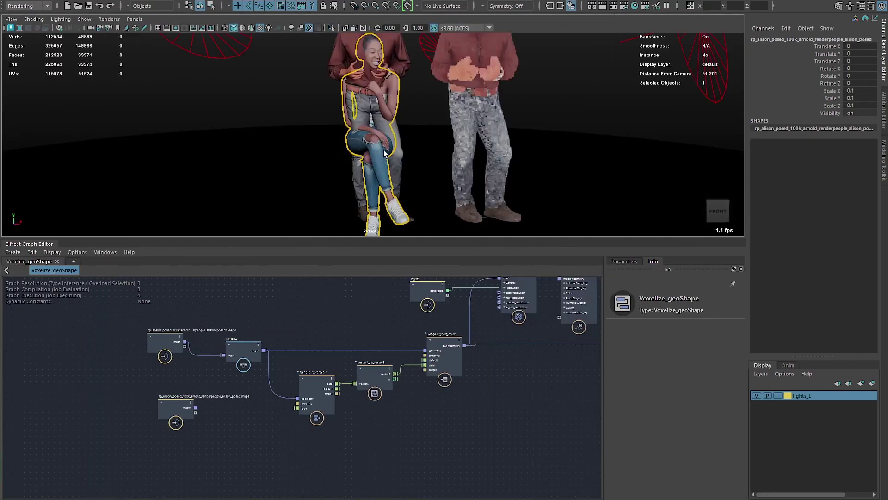
alt+right_drag(380, 153, 313, 129)
alt+drag(313, 129, 377, 64)
scroll(171, 392, up, 4)
drag(199, 420, 272, 316)
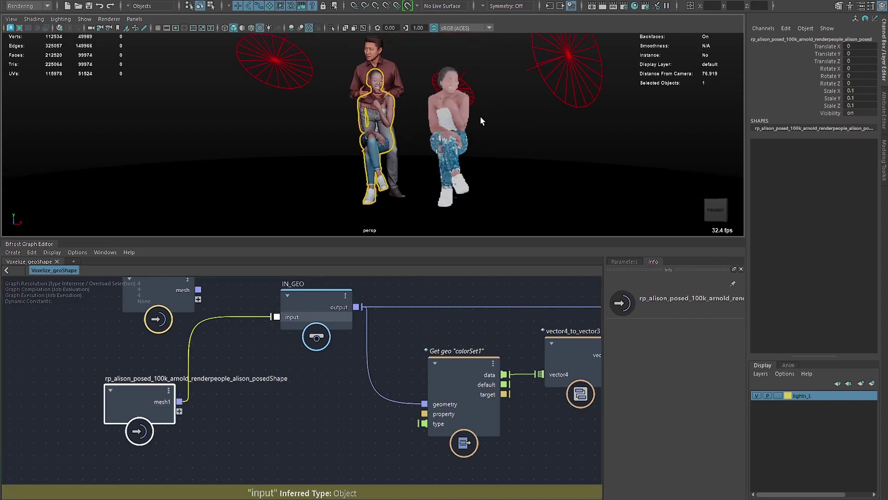
Hide the standing man's mesh in the scene and align the two mesh input nodes one above the other in the graph
click(382, 53)
key(ctrl+h)
scroll(491, 129, up, 3)
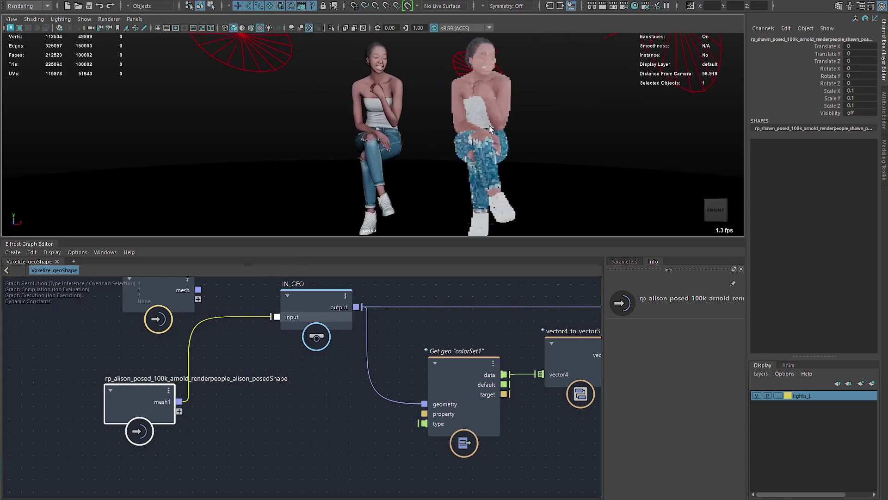
alt+middle_drag(490, 125, 426, 120)
alt+middle_drag(183, 366, 228, 415)
drag(208, 348, 177, 346)
drag(190, 451, 176, 437)
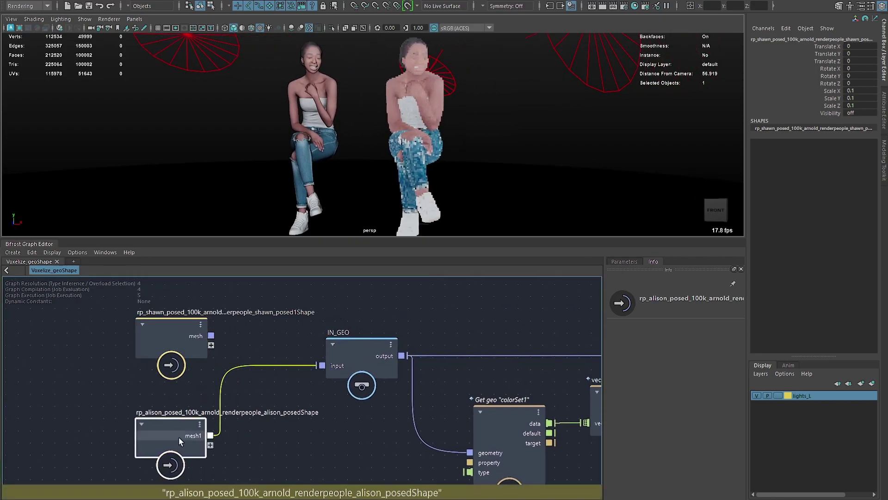
Inspect the colorSet1 data with a watchpoint on the connection from IN_GEO to Set geo "point_color", and remove the watchpoint
click(282, 384)
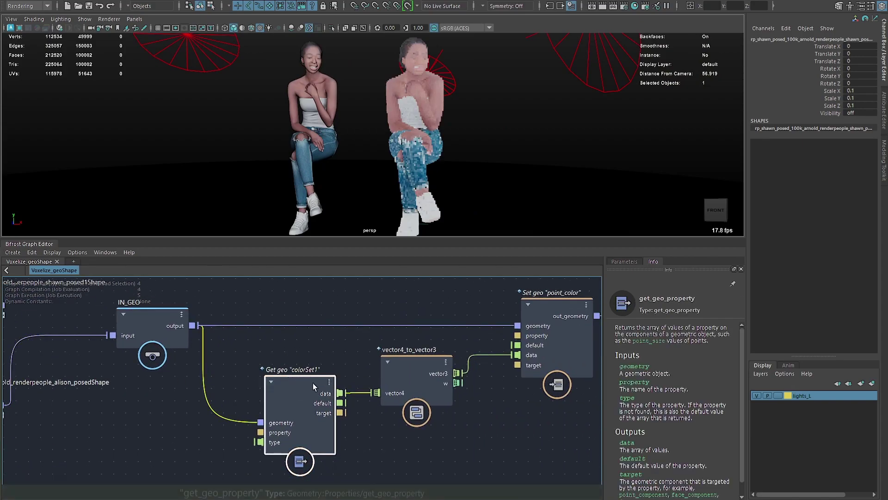
click(270, 326)
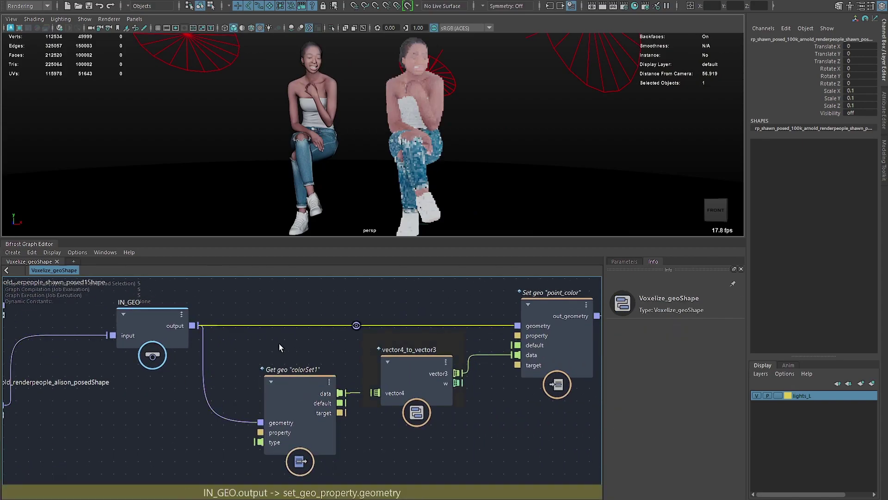
scroll(335, 350, down, 3)
alt+middle_drag(297, 337, 272, 312)
drag(325, 309, 339, 294)
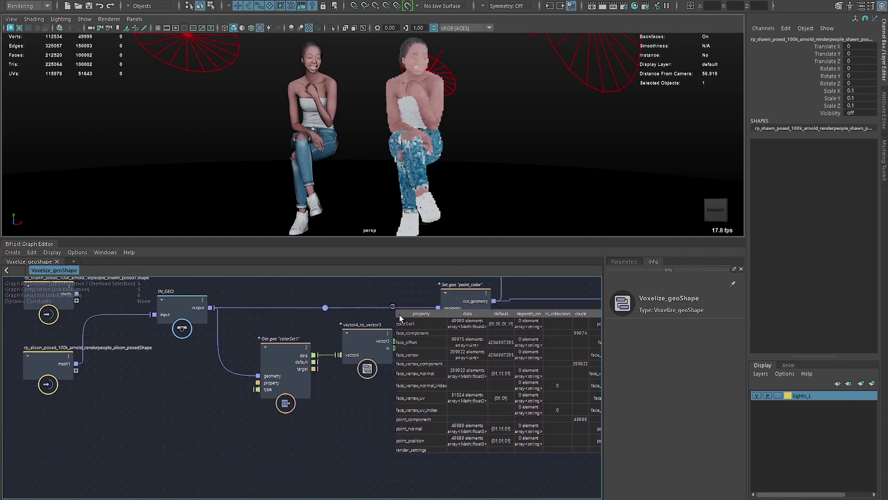
scroll(374, 404, up, 2)
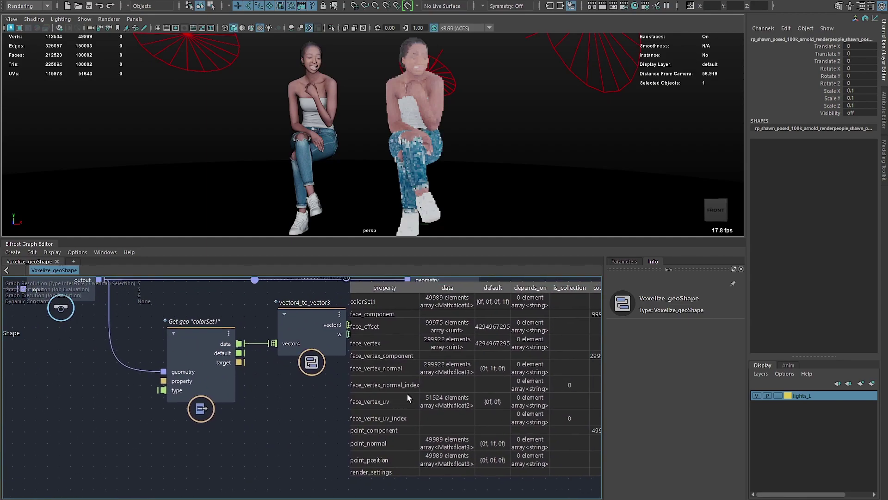
click(464, 307)
alt+middle_drag(277, 293, 261, 312)
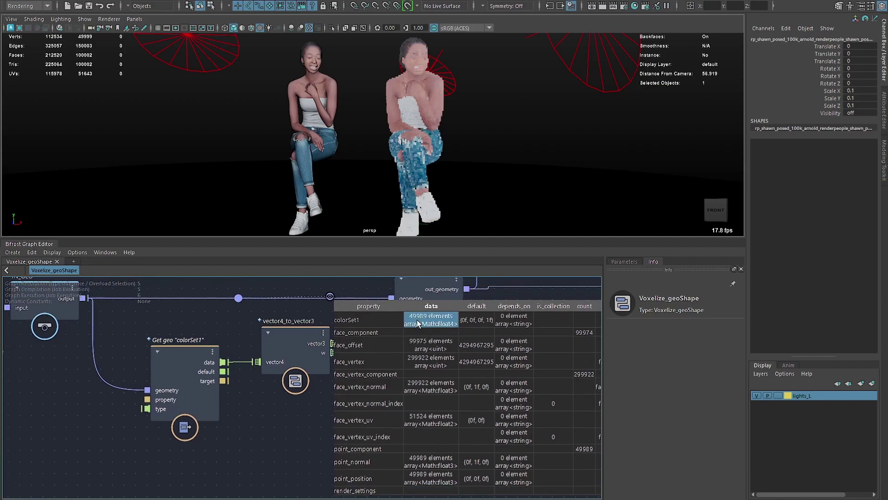
click(262, 296)
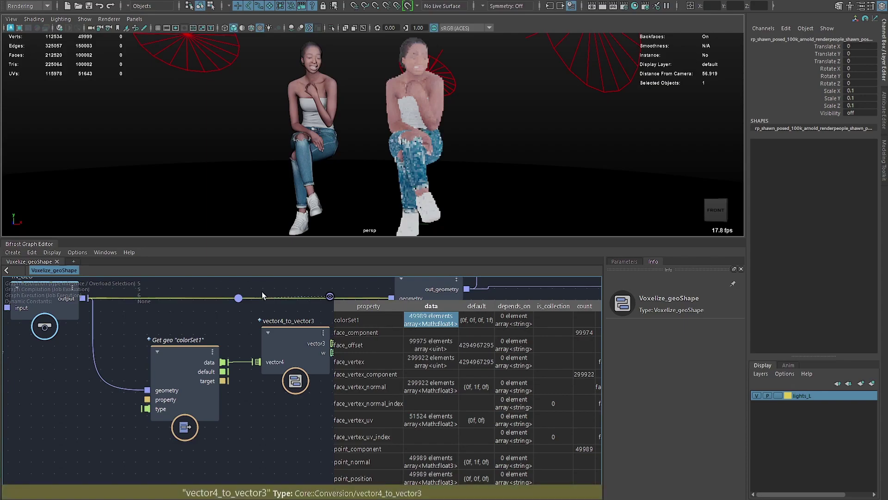
key(Delete)
Check the value type of the Get geo "colorSet1" node and review the vector4_to_vector3 and Set geo "point_color" nodes
alt+middle_drag(140, 367, 277, 316)
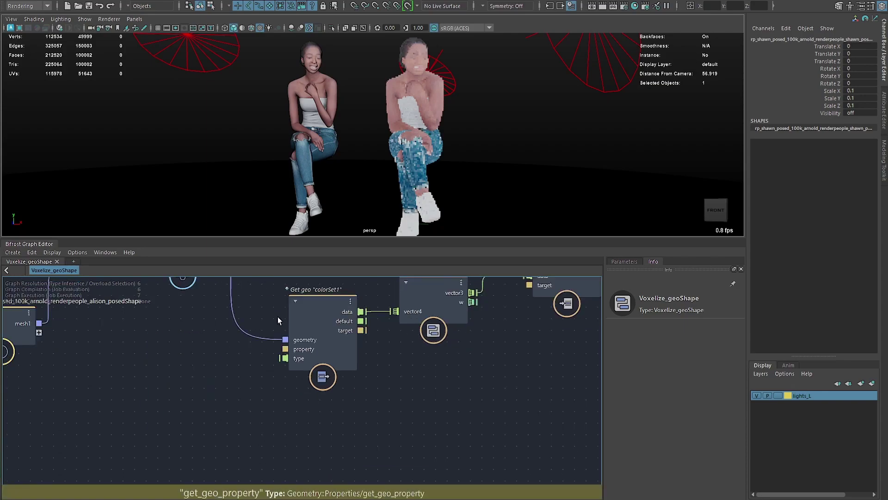
right_click(298, 359)
mouse_move(324, 374)
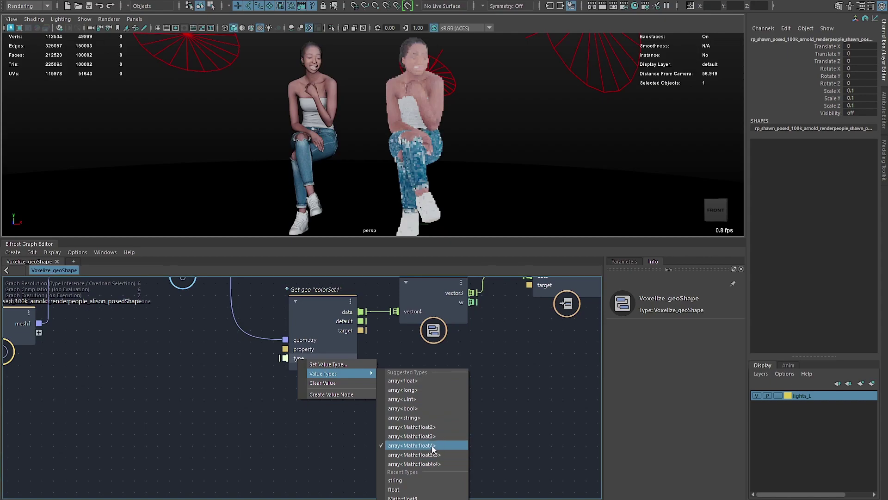
right_click(514, 381)
click(446, 366)
alt+middle_drag(413, 370, 294, 457)
click(311, 379)
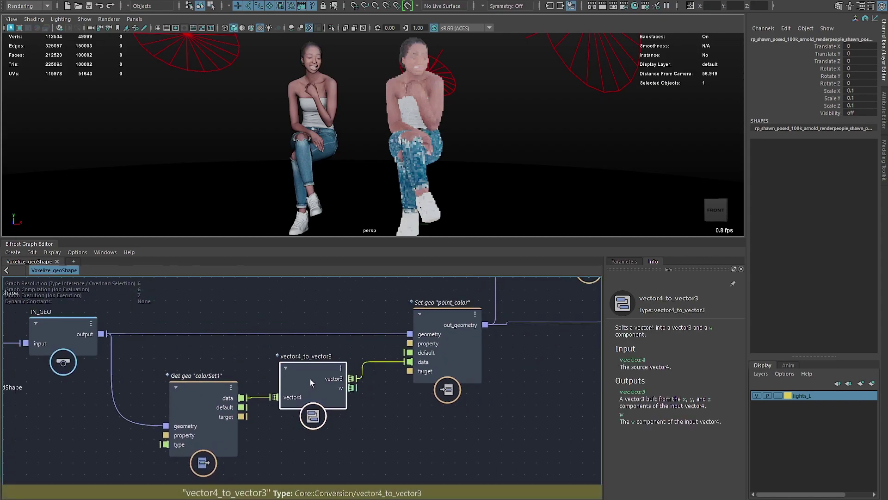
alt+middle_drag(441, 403, 350, 437)
click(367, 355)
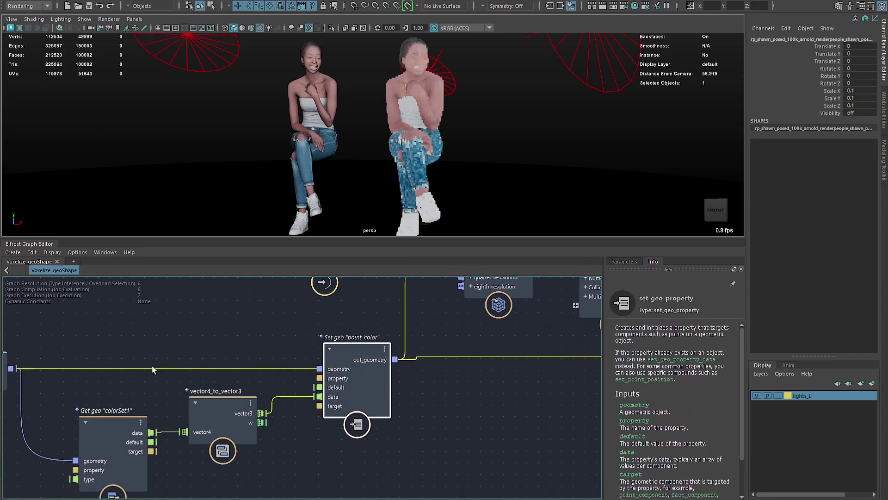
click(502, 339)
Move the input1 node away from mesh_to_volume and delete its detail_size connection
alt+middle_drag(489, 351, 303, 442)
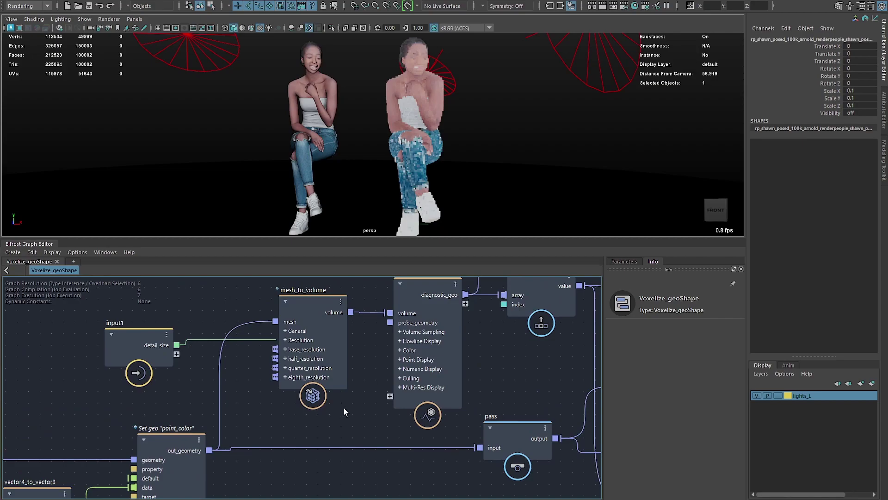
drag(154, 351, 112, 345)
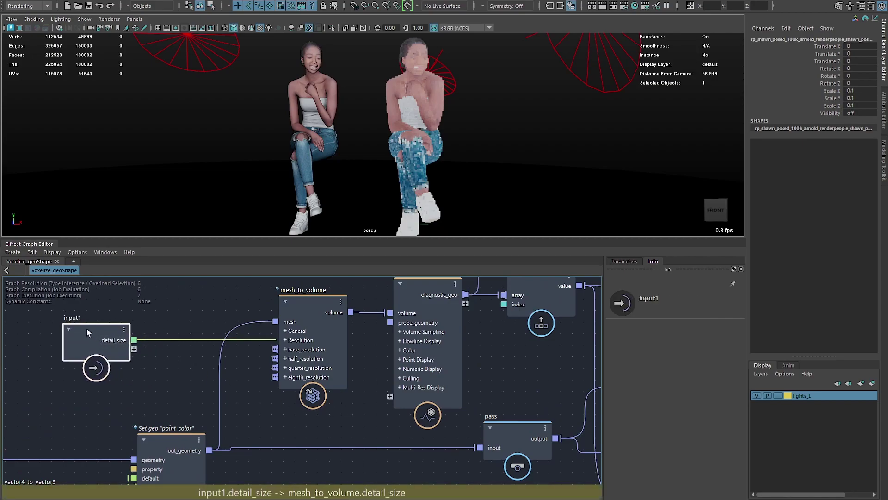
key(Delete)
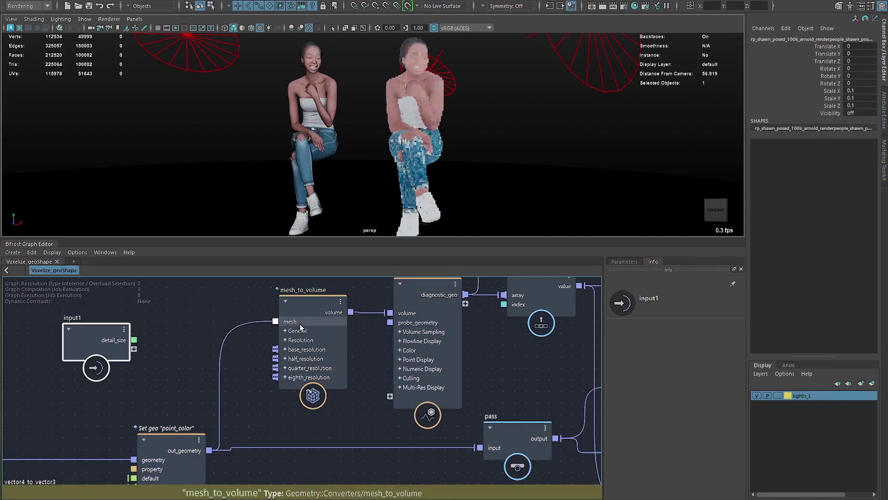
Show the parameters of the mesh_to_volume node and review its volume and resolution settings
click(287, 359)
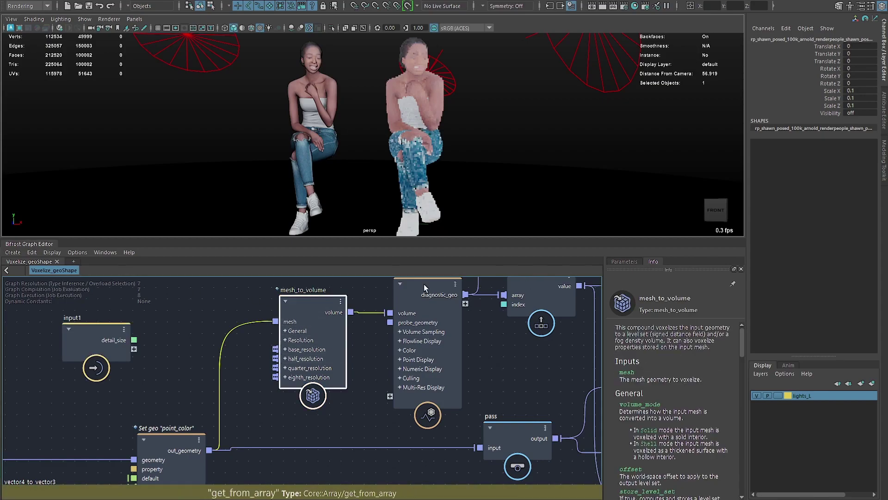
click(627, 261)
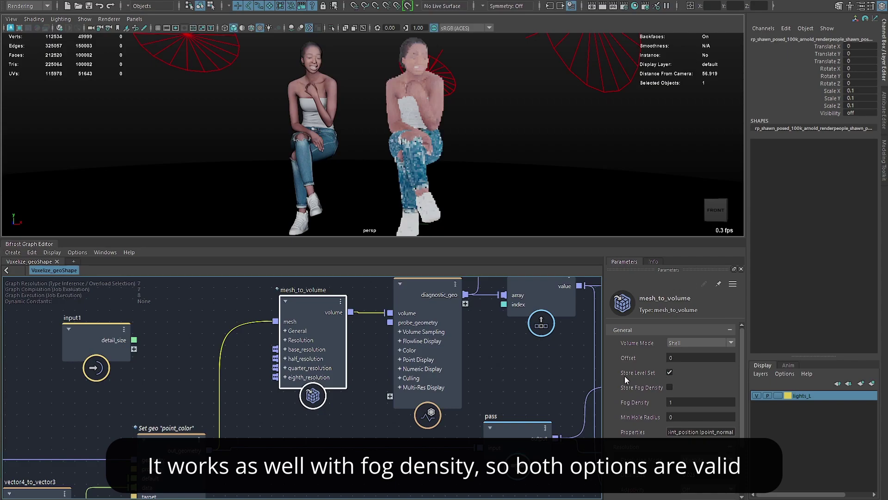
alt+middle_drag(514, 370, 450, 369)
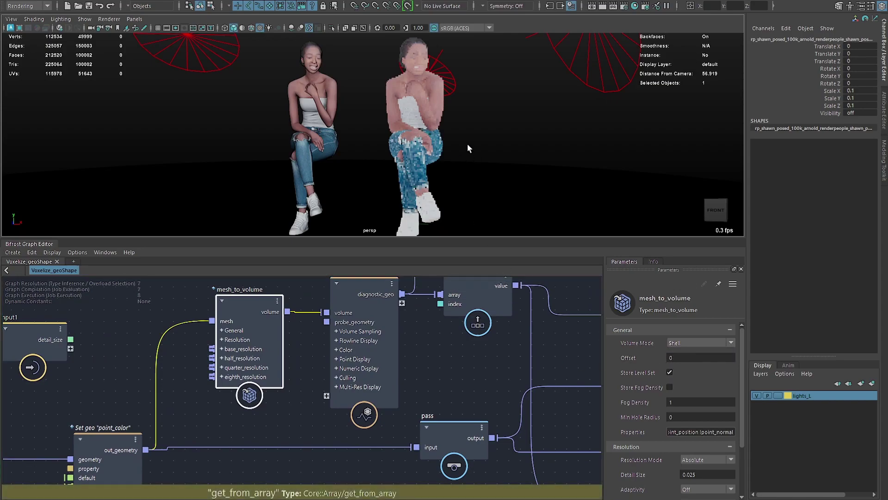
alt+middle_drag(455, 333, 458, 324)
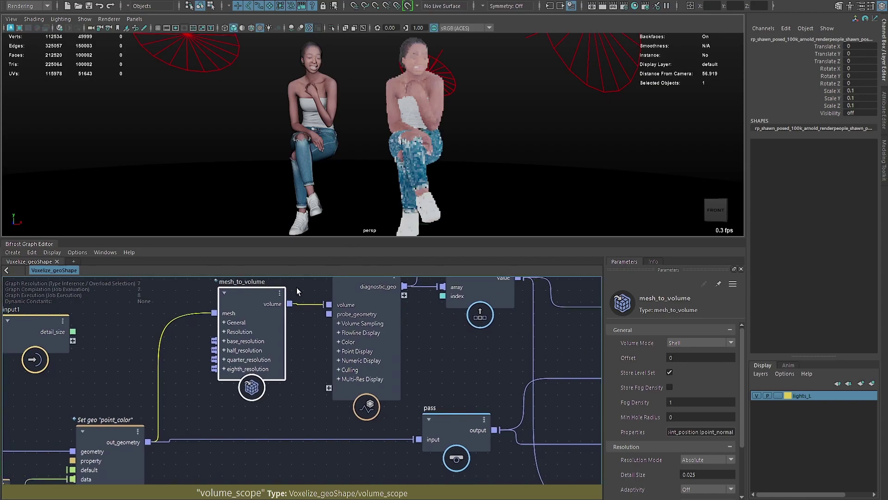
Try the Relative resolution mode on the mesh_to_volume node and return it to Absolute
click(702, 460)
click(693, 468)
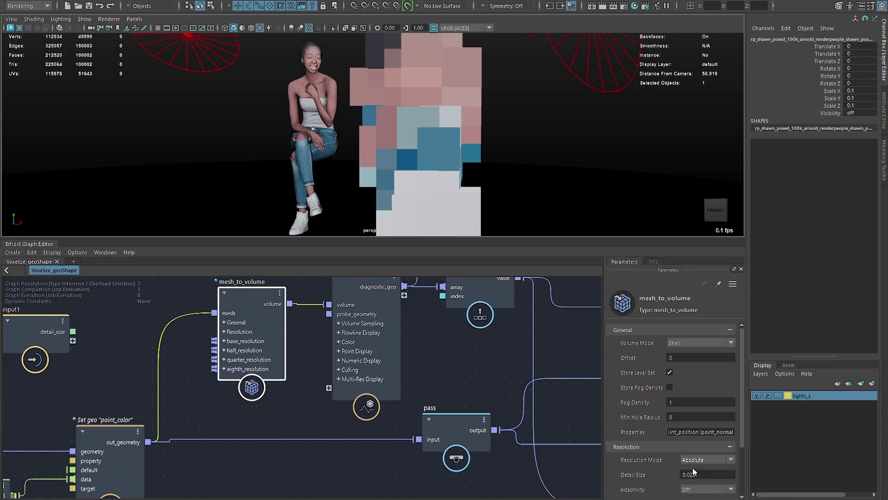
click(694, 461)
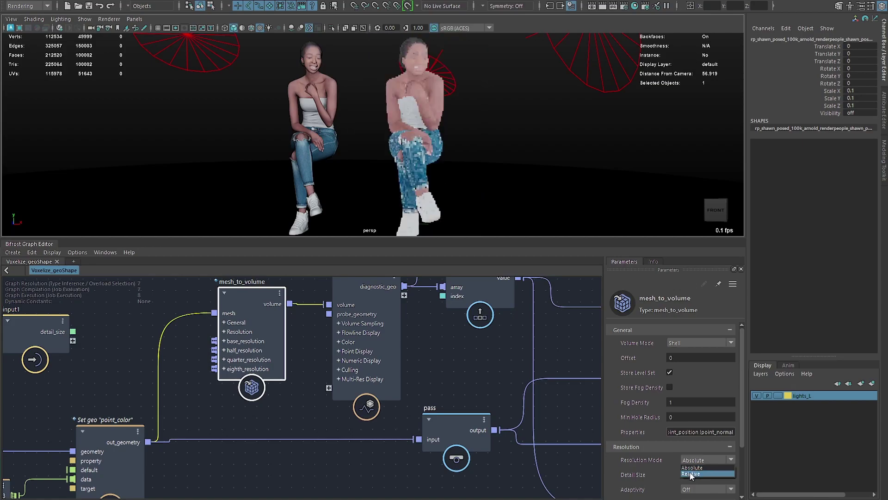
click(691, 471)
click(706, 459)
click(698, 468)
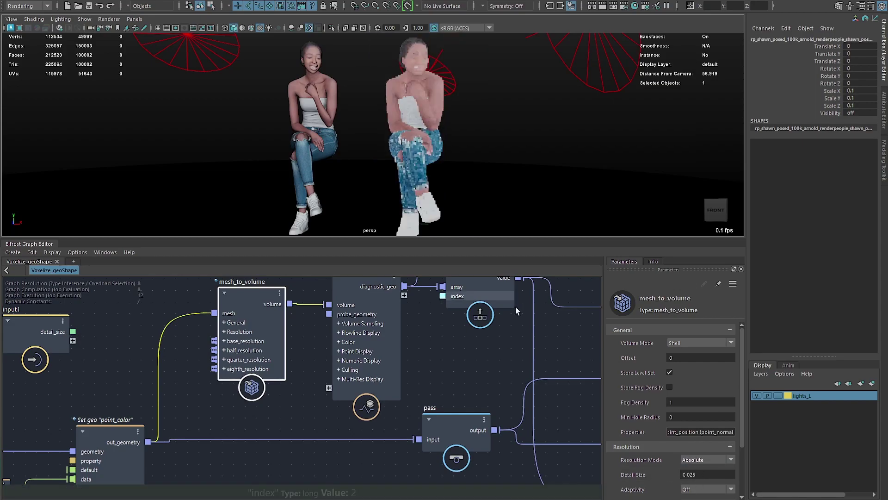
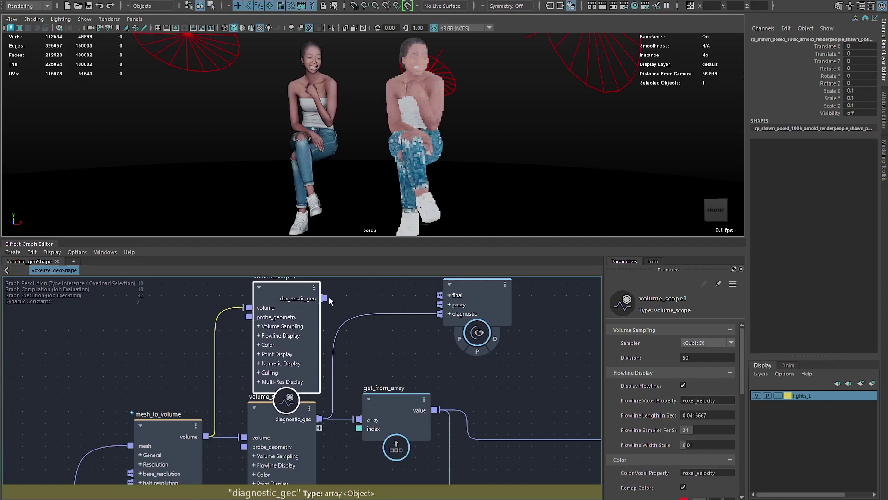
Try feeding volume_scope1's diagnostic_geo into the array of get_from_array to compare the voxels, and reconnect the original volume_scope
alt+middle_drag(382, 360, 335, 369)
scroll(391, 139, up, 6)
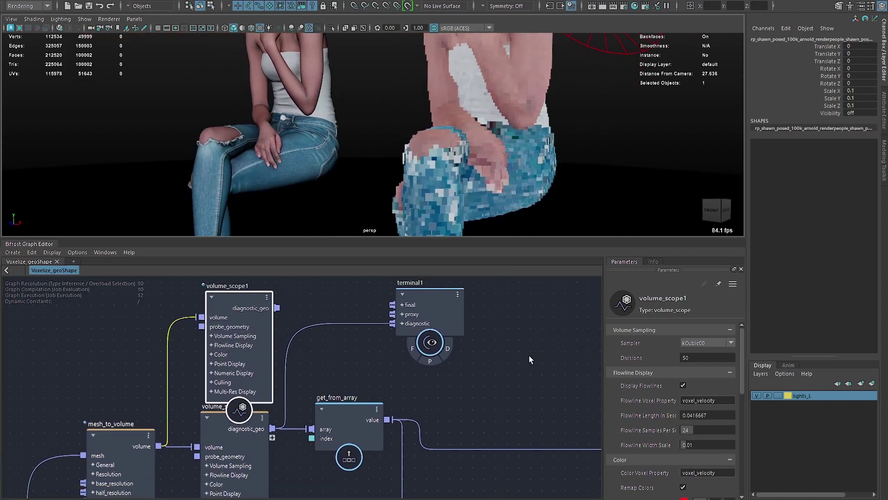
drag(271, 320, 309, 429)
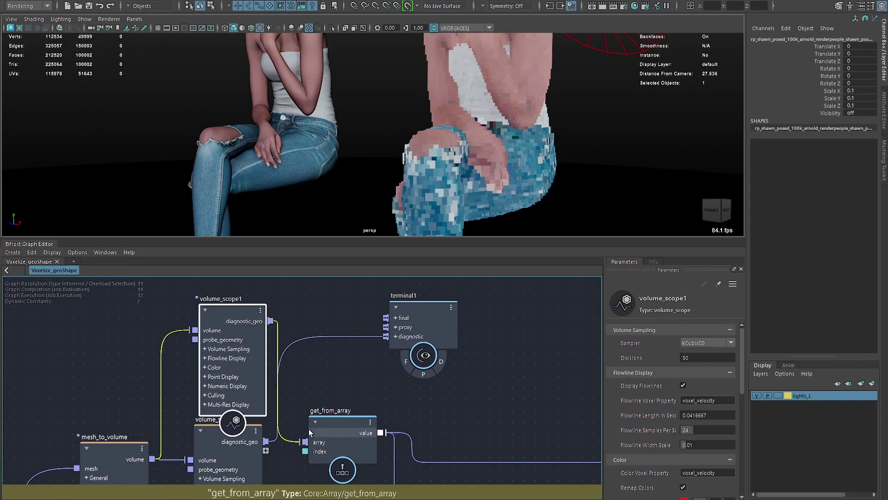
alt+drag(517, 208, 445, 154)
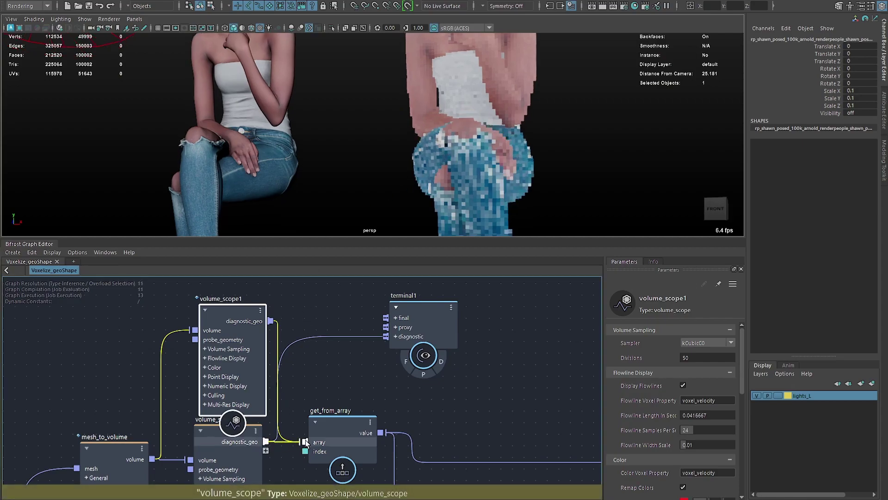
drag(306, 440, 305, 441)
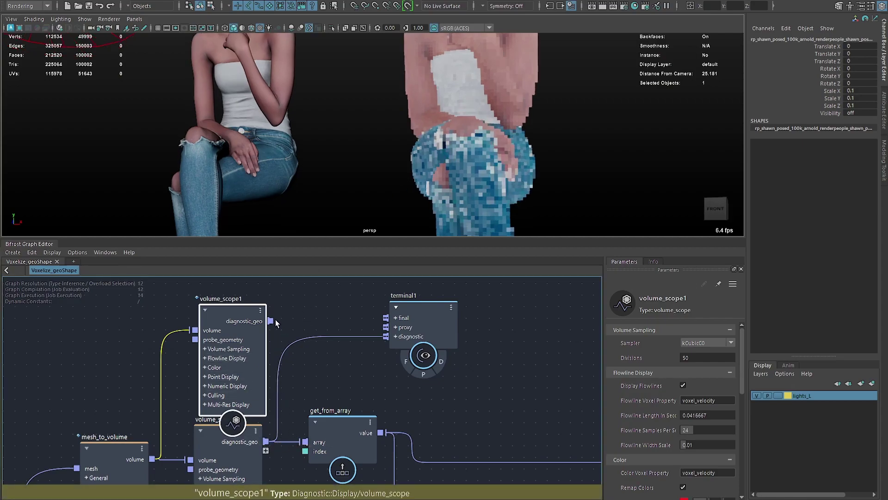
Move the volume_scope1 node clear above volume_scope and make its compound editable
drag(241, 362, 241, 340)
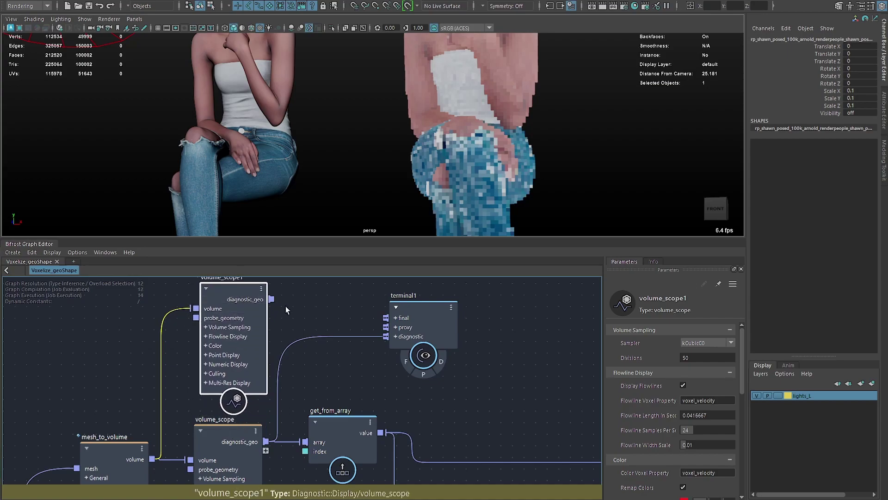
scroll(313, 304, down, 1)
alt+middle_drag(313, 304, 322, 336)
drag(268, 334, 263, 323)
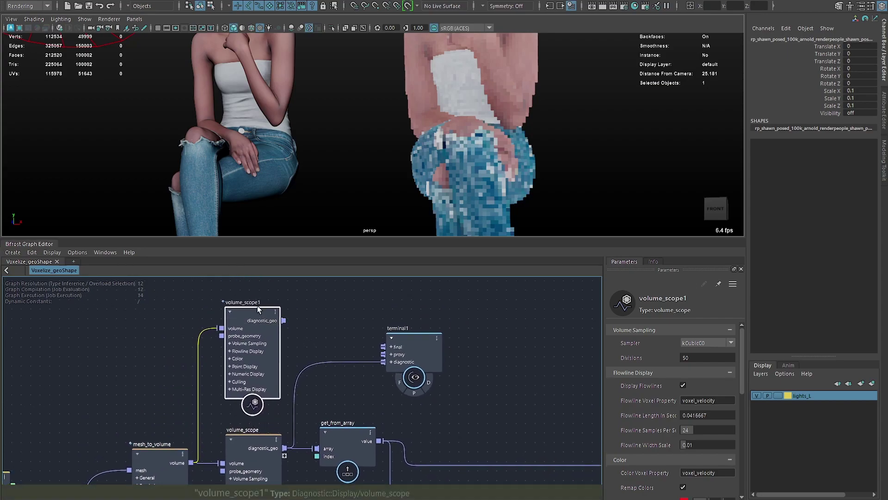
right_click(259, 310)
click(287, 359)
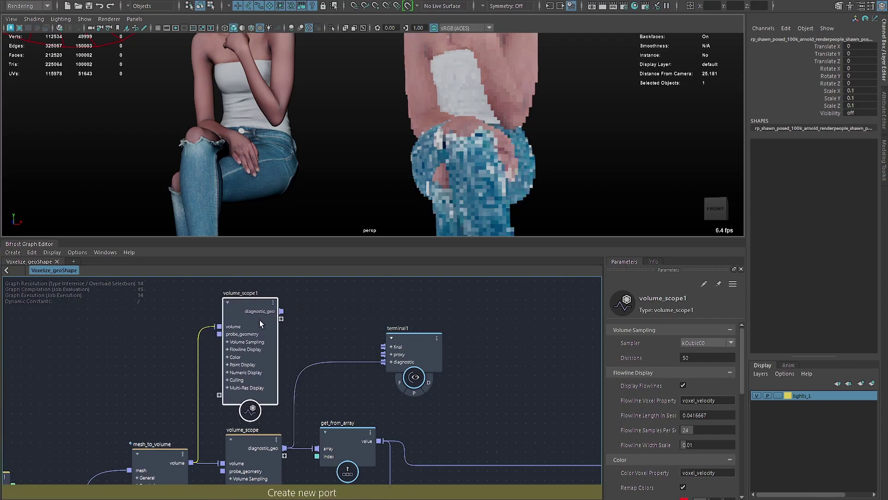
Connect volume_scope1's diagnostic_geo output to the array input of get_from_array
drag(280, 309, 315, 449)
alt+middle_drag(428, 420, 334, 392)
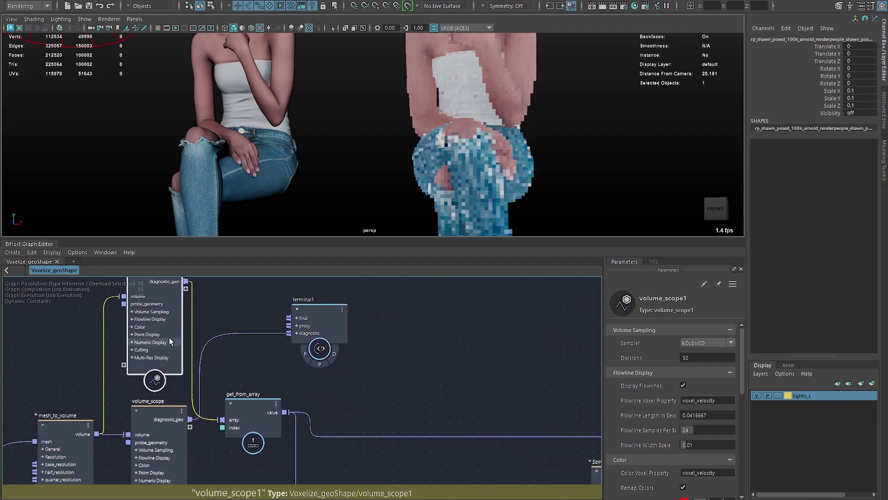
Open the volume_scope1 compound and its nested generate_tile_tree_geo compound, and look over the nodes inside
double_click(152, 289)
drag(188, 352, 204, 342)
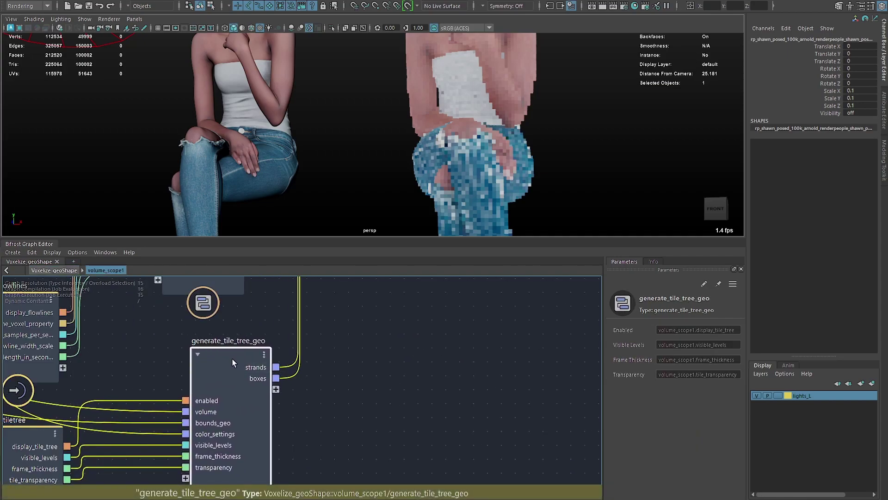
double_click(230, 360)
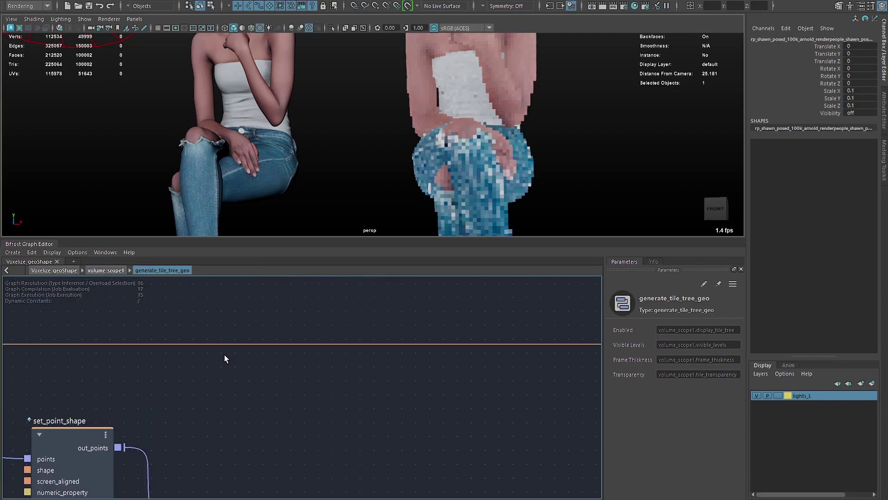
key(a)
scroll(214, 424, up, 5)
alt+middle_drag(325, 399, 455, 386)
alt+middle_drag(522, 410, 428, 293)
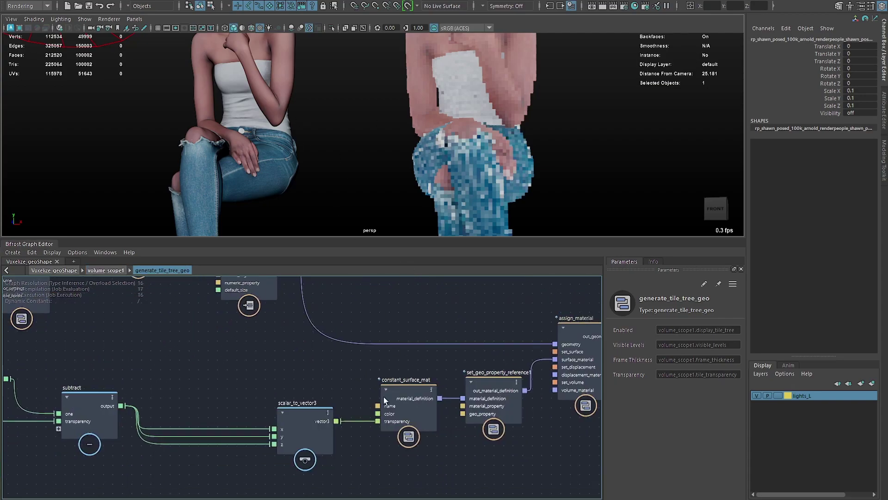
alt+middle_drag(400, 323, 344, 435)
alt+middle_drag(326, 356, 514, 373)
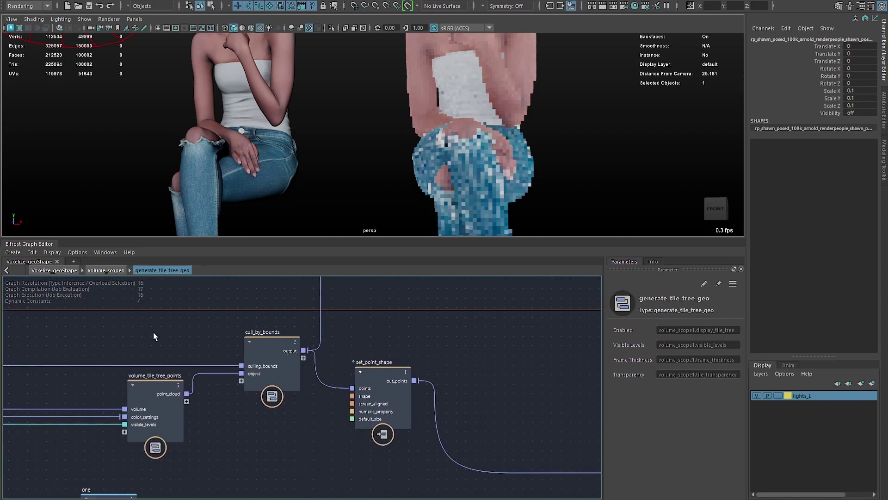
Open the volume_tile_tree_points compound that feeds cull_by_bounds
alt+middle_drag(80, 384, 188, 385)
scroll(188, 385, up, 3)
click(296, 391)
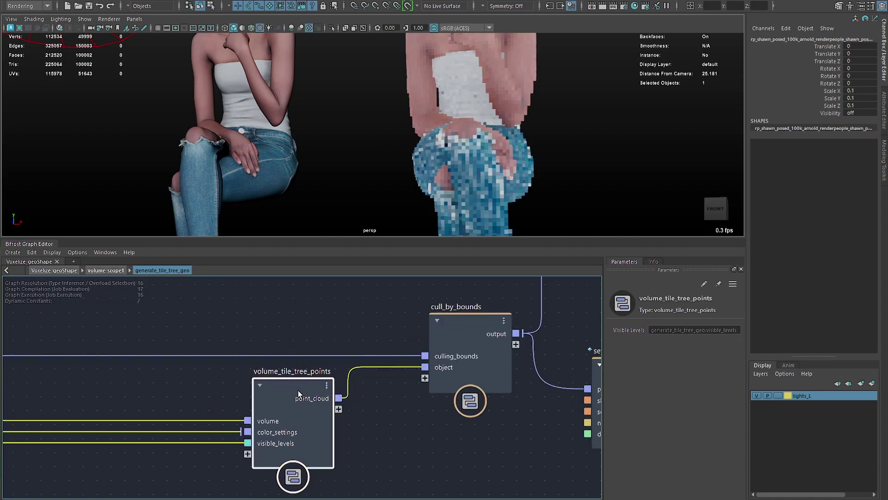
double_click(298, 390)
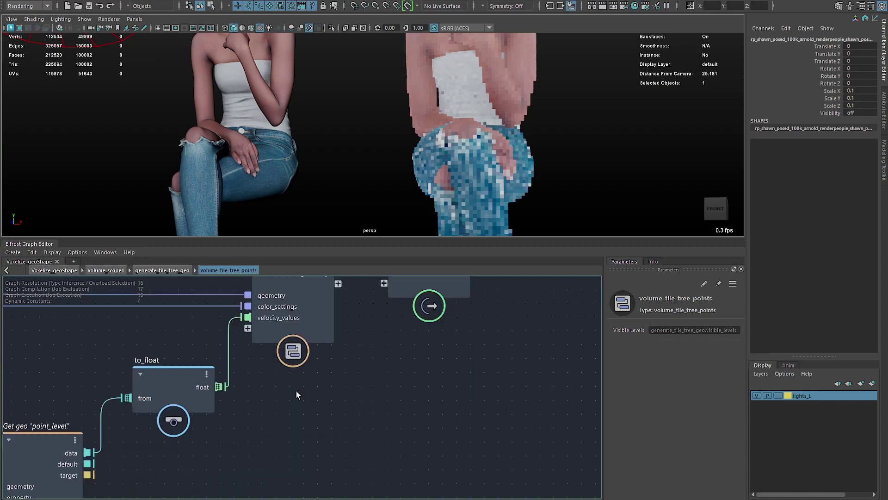
Reposition the point_level, point_size and tile_sizes nodes inside volume_tile_tree_points so their connections are readable
middle_drag(97, 323, 254, 385)
key(a)
scroll(317, 324, up, 3)
alt+middle_drag(318, 324, 349, 451)
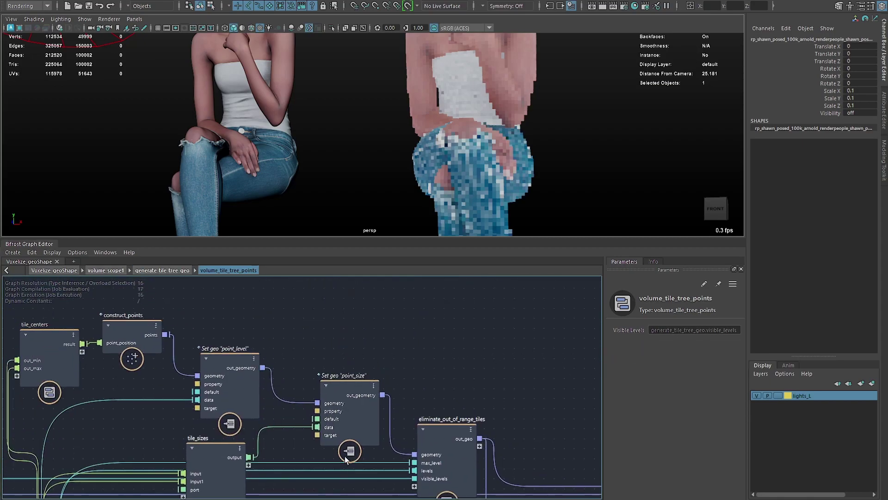
drag(356, 391, 354, 365)
drag(233, 366, 220, 349)
drag(348, 374, 351, 376)
alt+middle_drag(464, 381, 522, 260)
drag(264, 355, 280, 429)
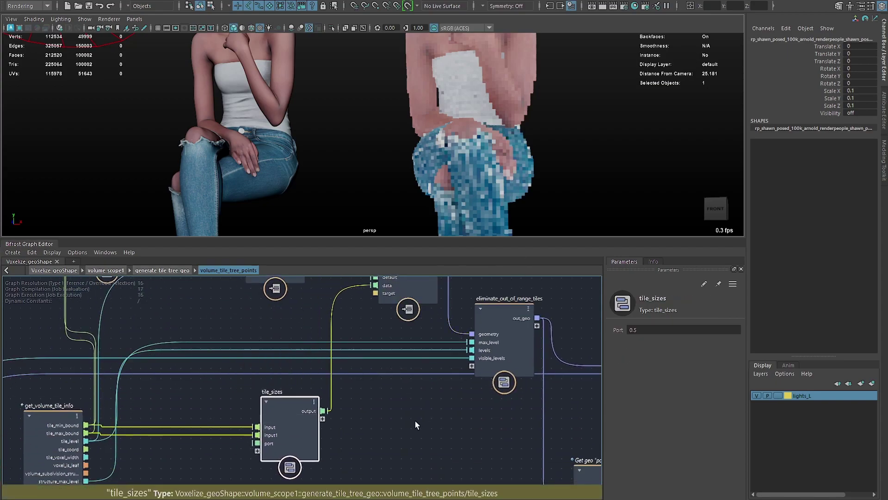
Open the tile_sizes compound and arrange its nodes to show the subtract and multiply calculation clearly
middle_drag(416, 420, 341, 394)
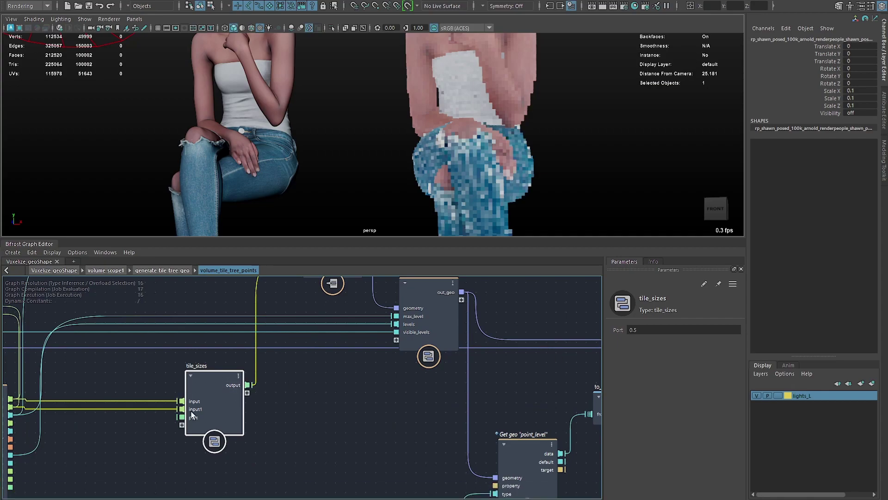
double_click(207, 383)
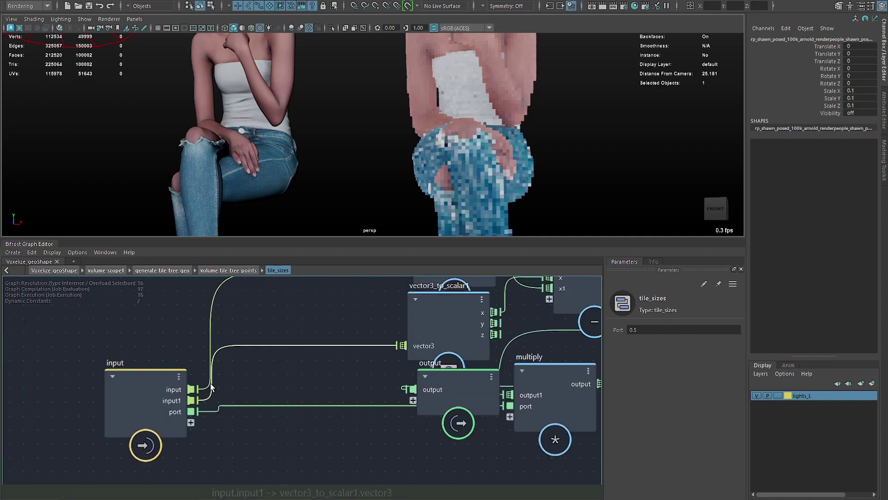
key(l)
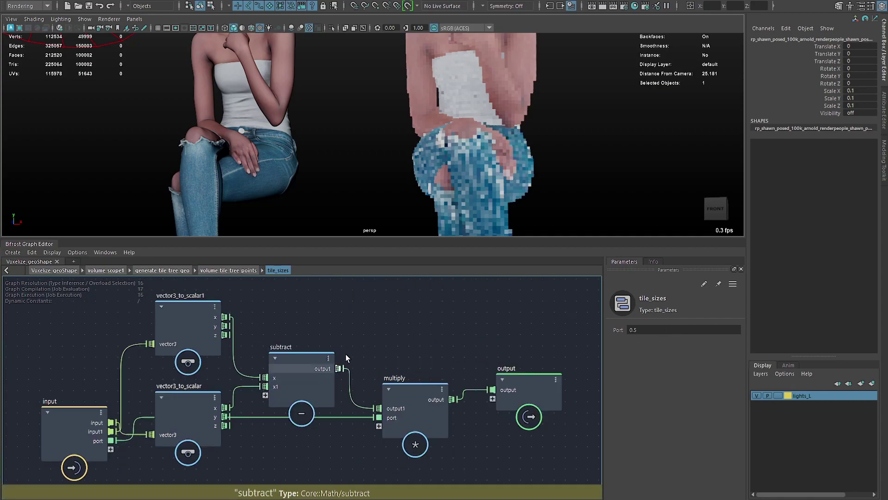
click(70, 432)
drag(71, 435, 67, 437)
drag(106, 315, 303, 348)
click(444, 347)
middle_drag(443, 347, 468, 374)
scroll(434, 361, down, 2)
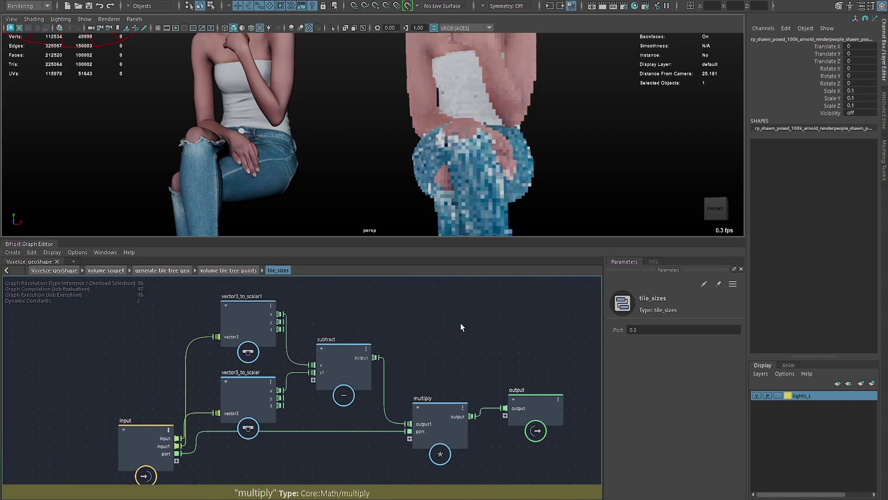
Return to the top-level Voxelize_geoShape graph and compare the volume_scope and volume_scope1 nodes
key(u)
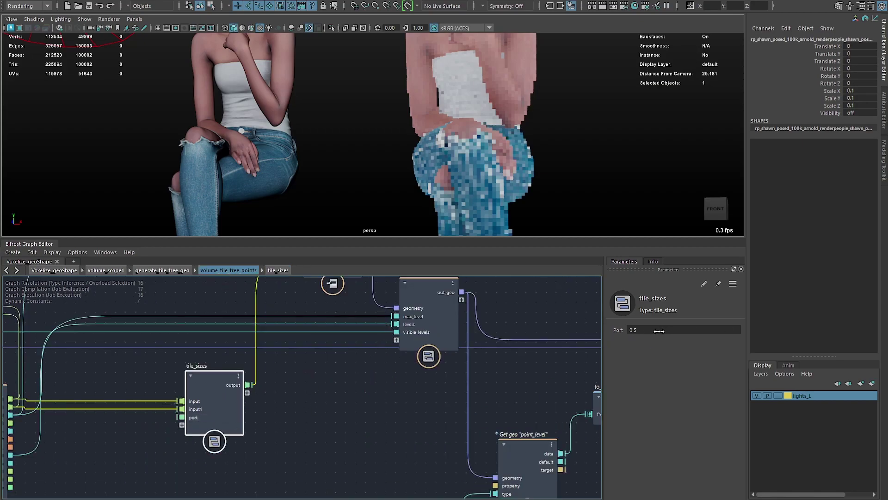
click(59, 272)
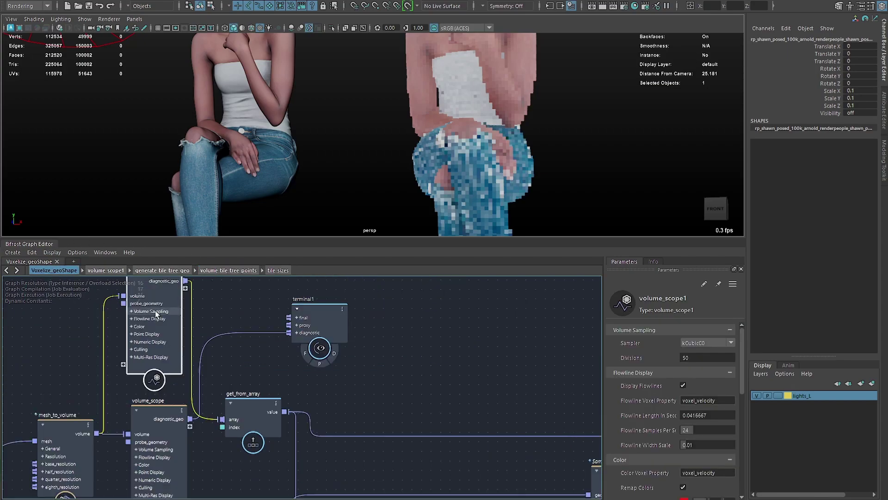
click(145, 428)
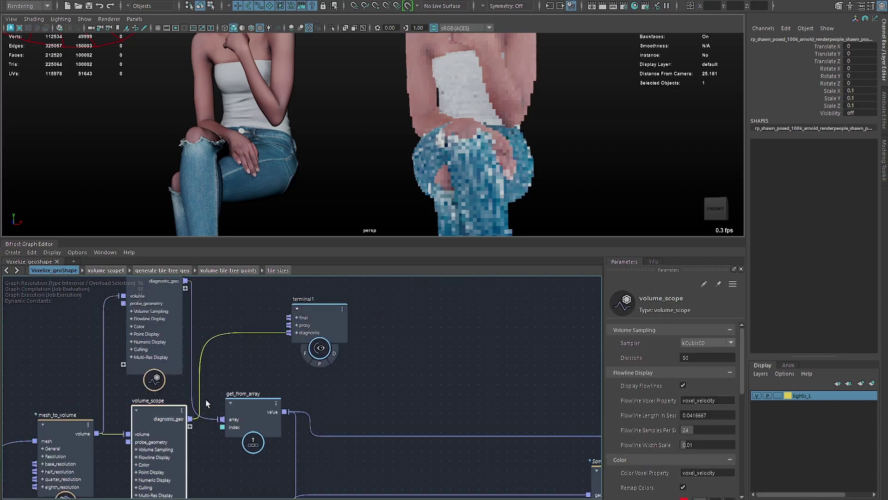
click(153, 313)
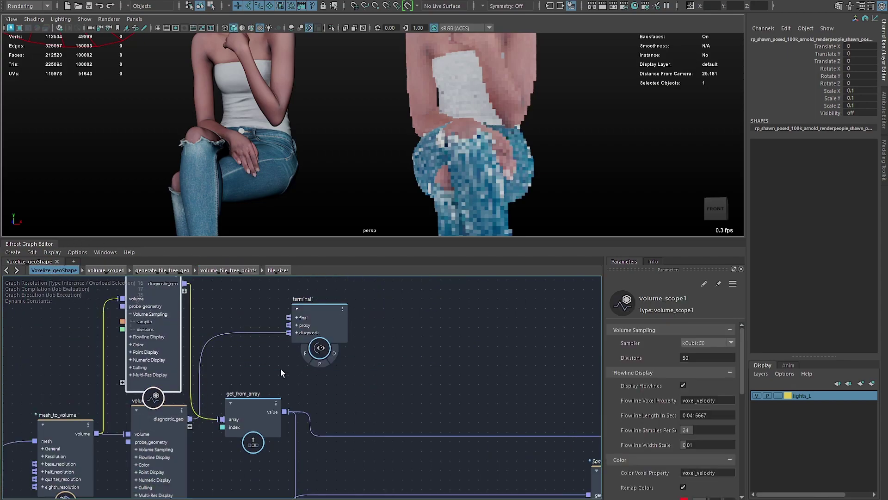
click(131, 314)
Connect the out_points of transform_points to the terminal's diagnostic mesh port in place of point_scope
mouse_move(488, 393)
alt+middle_down()
mouse_move(398, 355)
mouse_move(100, 351)
alt+middle_up()
alt+middle_drag(331, 347, 90, 352)
alt+middle_drag(315, 402, 245, 384)
drag(231, 386, 458, 401)
click(401, 378)
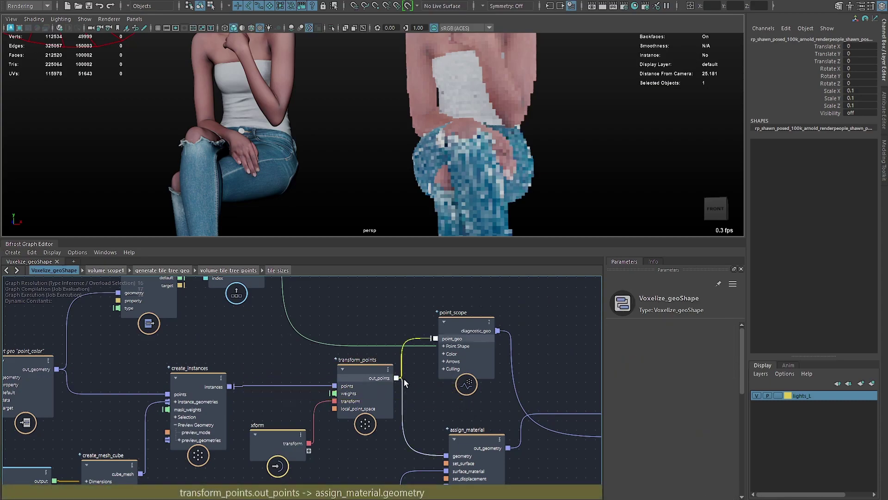
drag(397, 378, 473, 397)
alt+drag(460, 132, 475, 80)
alt+middle_drag(476, 80, 454, 147)
scroll(430, 107, up, 3)
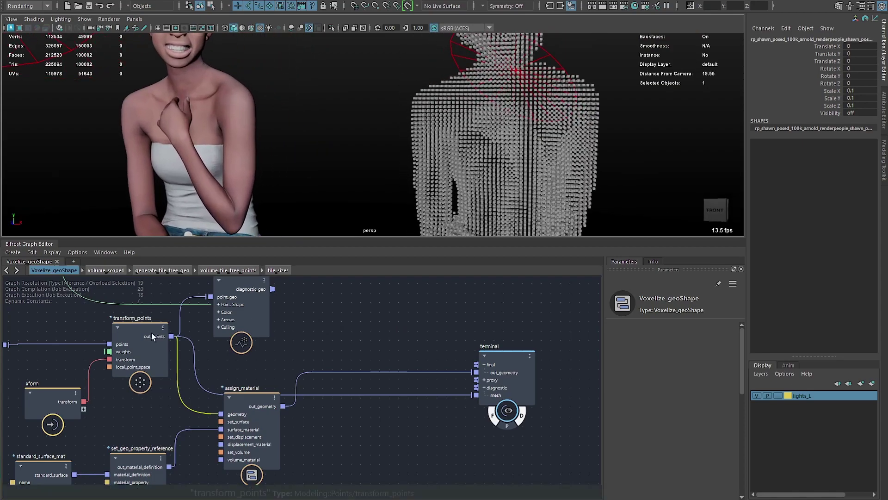
Show the value node feeding create_mesh_cube and examine the spacing of the instanced cubes up close
scroll(202, 370, up, 2)
alt+middle_drag(216, 380, 303, 367)
alt+middle_drag(192, 340, 592, 289)
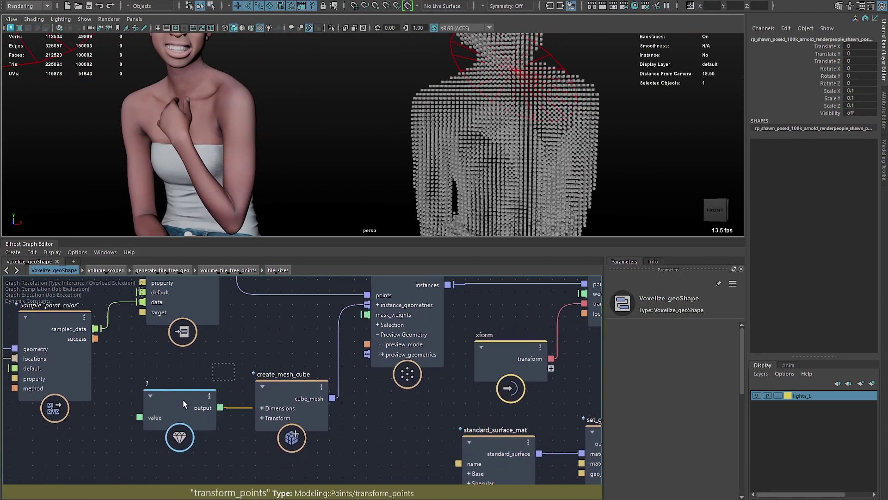
click(148, 403)
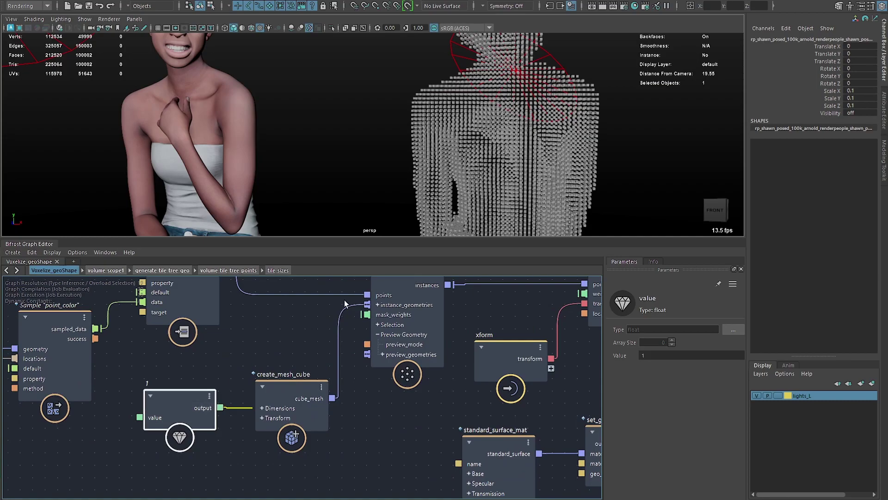
alt+drag(524, 137, 549, 129)
alt+middle_drag(426, 113, 401, 149)
alt+right_drag(402, 148, 424, 149)
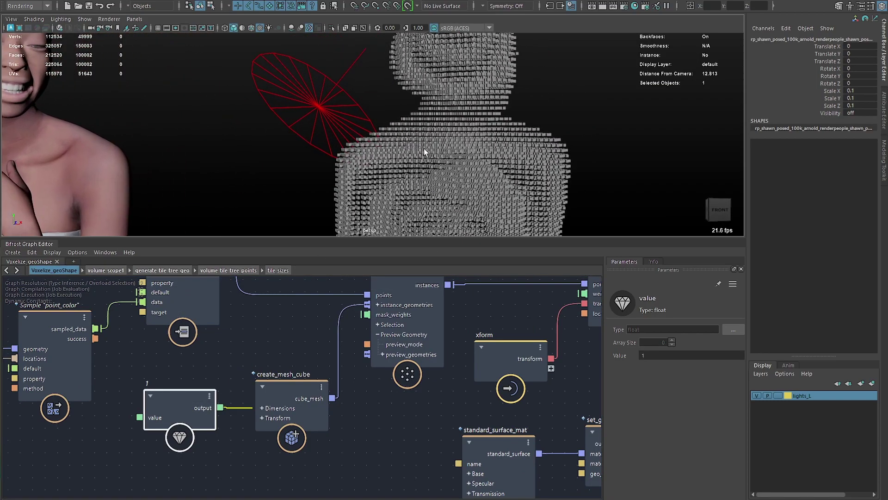
scroll(345, 352, up, 1)
Connect volume_scope1's diagnostic_geo to terminal1's diagnostic input and turn on terminal1's diagnostic display
middle_drag(345, 352, 472, 429)
middle_drag(29, 294, 391, 392)
scroll(391, 391, down, 6)
middle_drag(187, 402, 241, 399)
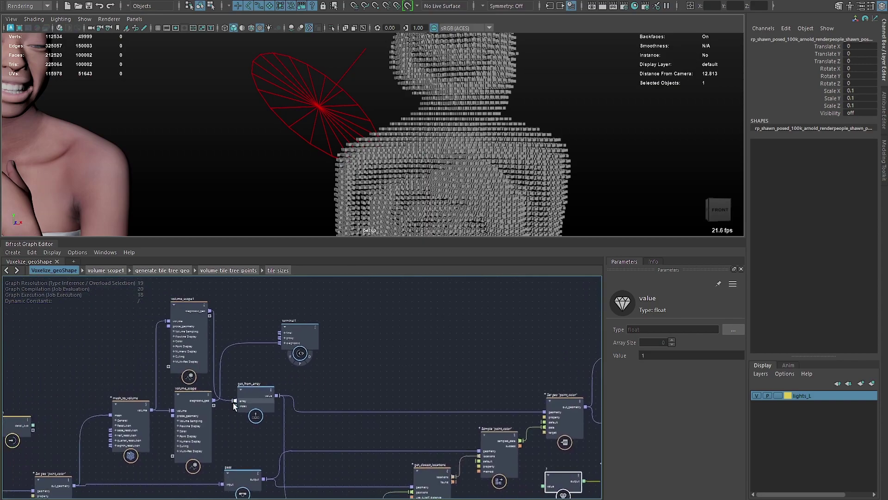
scroll(272, 388, up, 2)
middle_drag(173, 314, 175, 346)
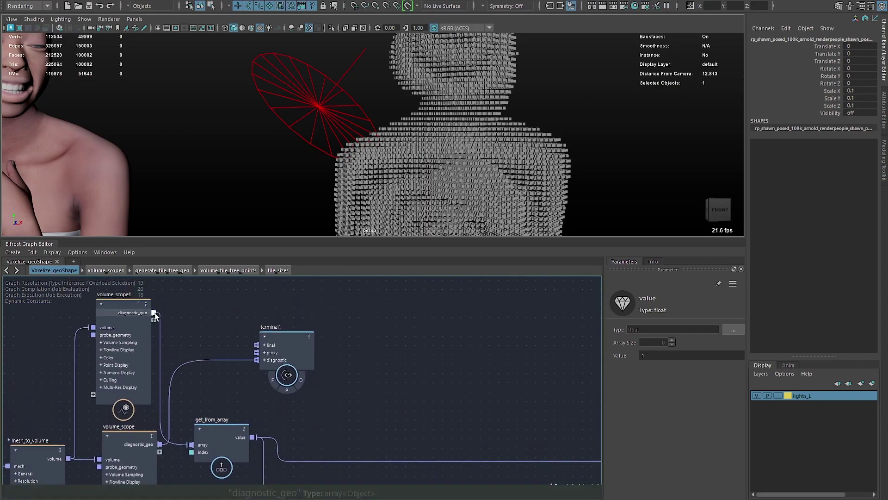
drag(154, 312, 239, 322)
drag(261, 357, 261, 359)
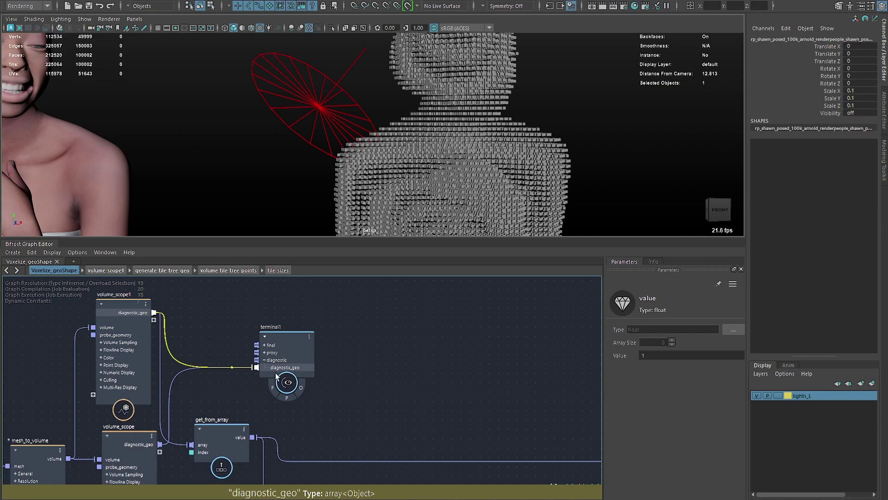
click(294, 382)
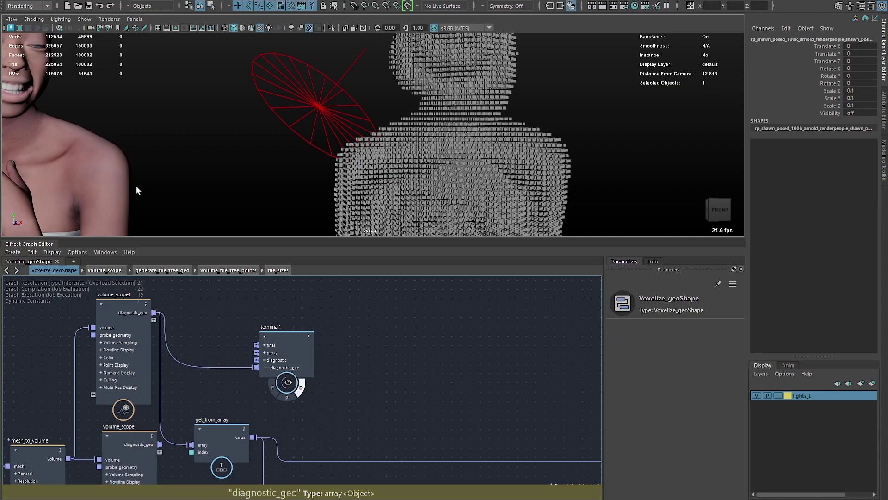
Set volume_scope1's Tile Transparency to 1 in the Multi-Res Display settings
alt+middle_drag(116, 165, 264, 151)
alt+drag(264, 150, 260, 163)
alt+right_drag(260, 162, 444, 131)
alt+middle_drag(246, 157, 255, 185)
alt+drag(277, 152, 266, 189)
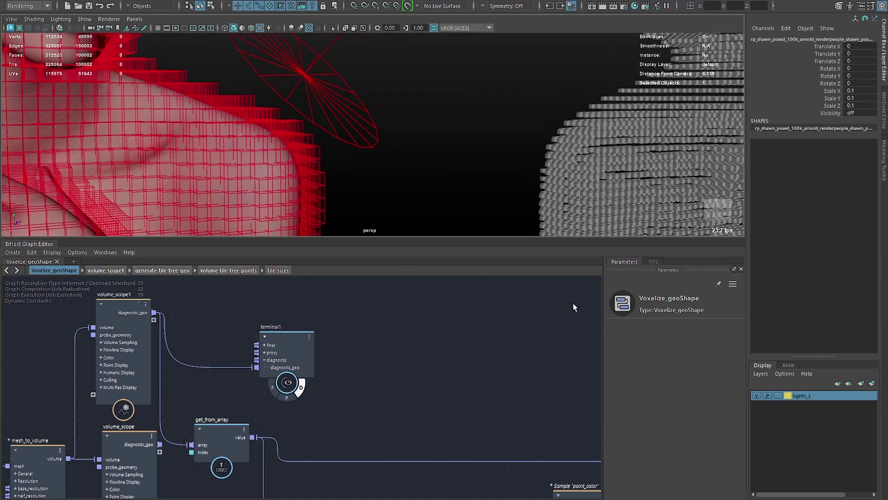
click(128, 328)
drag(740, 379, 743, 481)
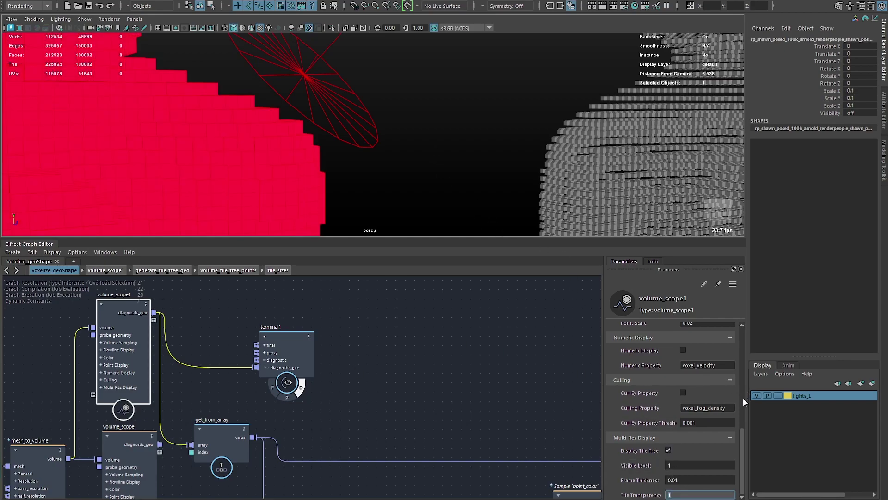
Set volume_scope1's Frame Thickness to 0.089 and compare its tiles with the instanced cubes
mouse_move(301, 141)
alt+mouse_down()
mouse_move(313, 159)
mouse_move(321, 153)
alt+mouse_up()
key(alt+5)
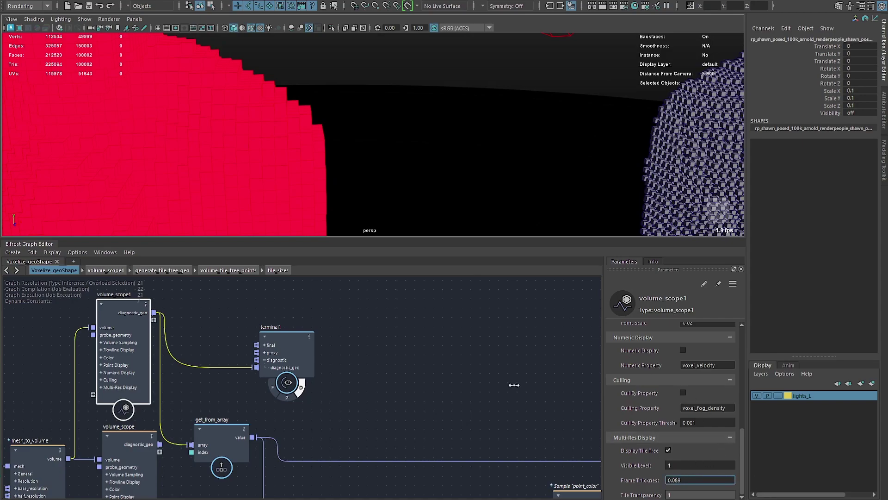
alt+drag(379, 123, 339, 142)
mouse_move(587, 153)
alt+mouse_down()
mouse_move(573, 149)
mouse_move(583, 160)
alt+mouse_up()
alt+middle_drag(667, 162, 516, 144)
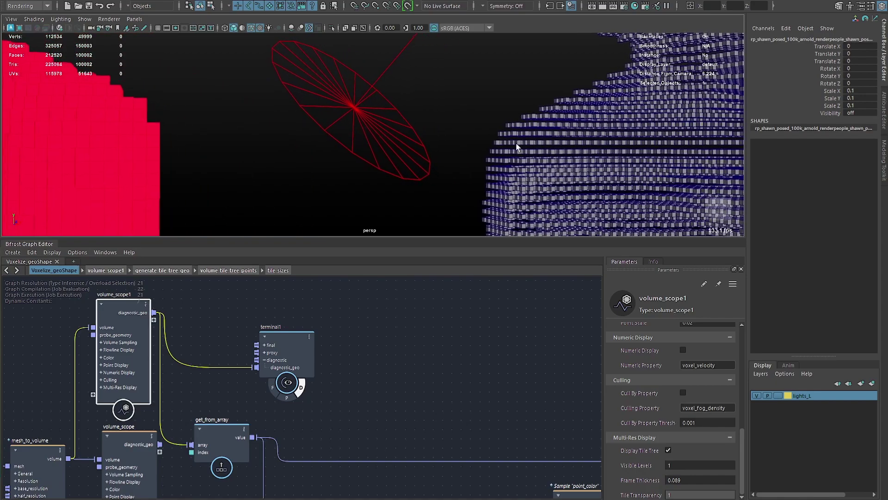
Set the Port value of tile_sizes inside volume_tile_tree_points to 1 and check the cubes on the figure
click(227, 270)
click(671, 330)
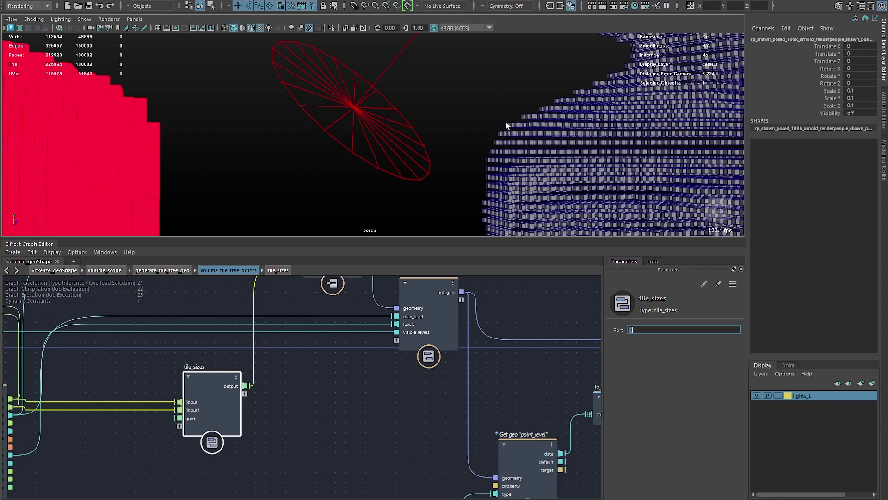
key(Return)
alt+middle_drag(565, 156, 476, 149)
scroll(605, 143, down, 5)
alt+drag(476, 149, 277, 152)
alt+middle_drag(278, 153, 421, 185)
alt+drag(421, 185, 507, 148)
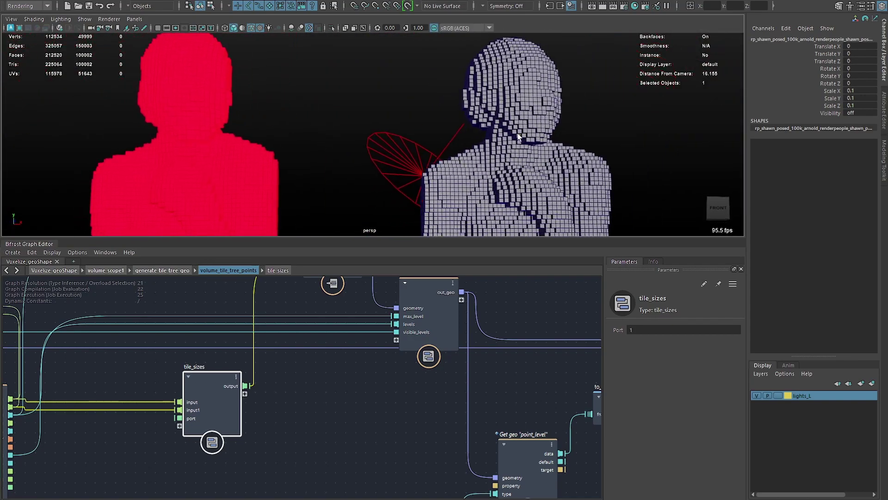
Show the parameters of tile_sizes and of the point_size set_geo_property node it feeds
click(308, 401)
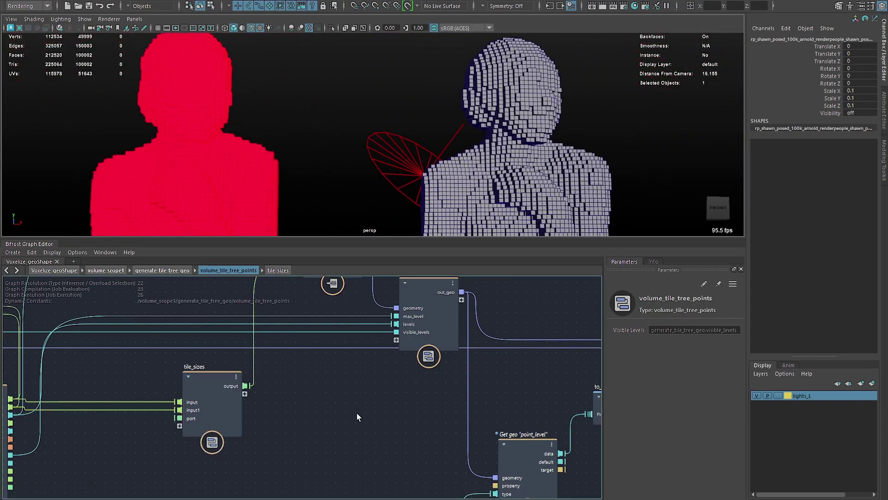
click(222, 394)
drag(222, 393, 230, 390)
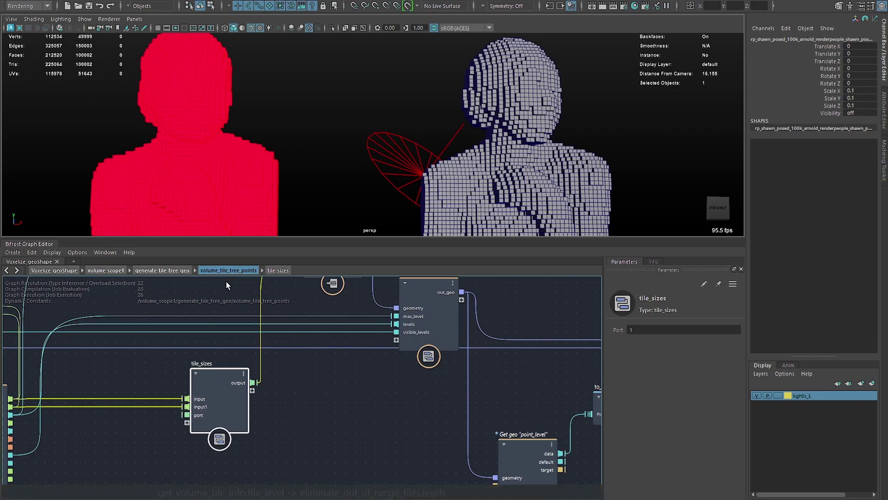
alt+middle_drag(323, 316, 343, 391)
click(354, 314)
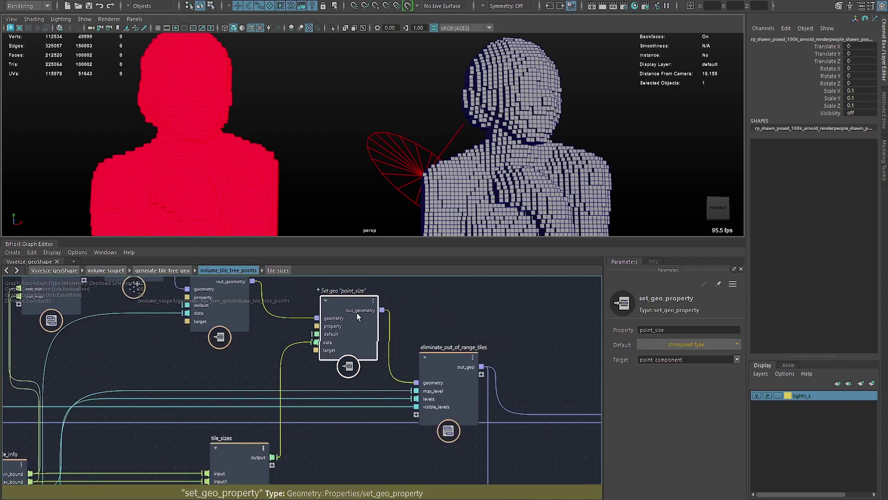
Show tile_sizes' parameters, return to the top-level Voxelize_geoShape graph and turn off terminal1's diagnostic display
alt+middle_drag(176, 447, 199, 416)
click(252, 429)
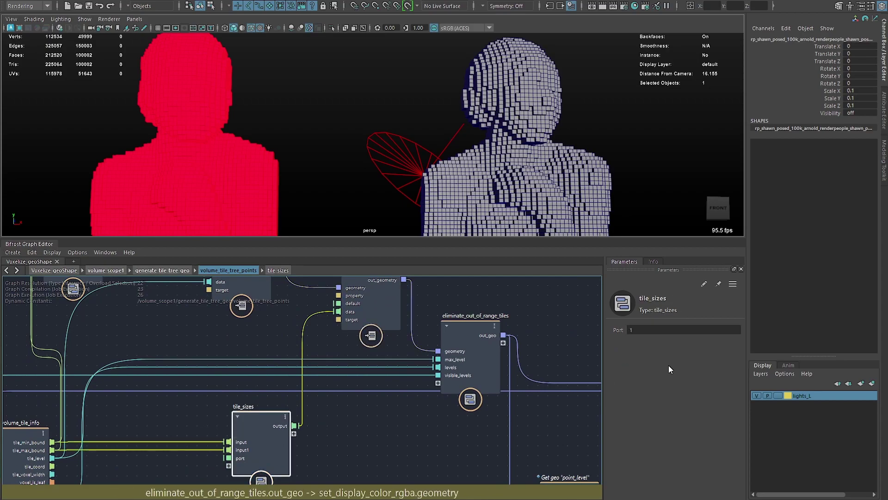
click(74, 271)
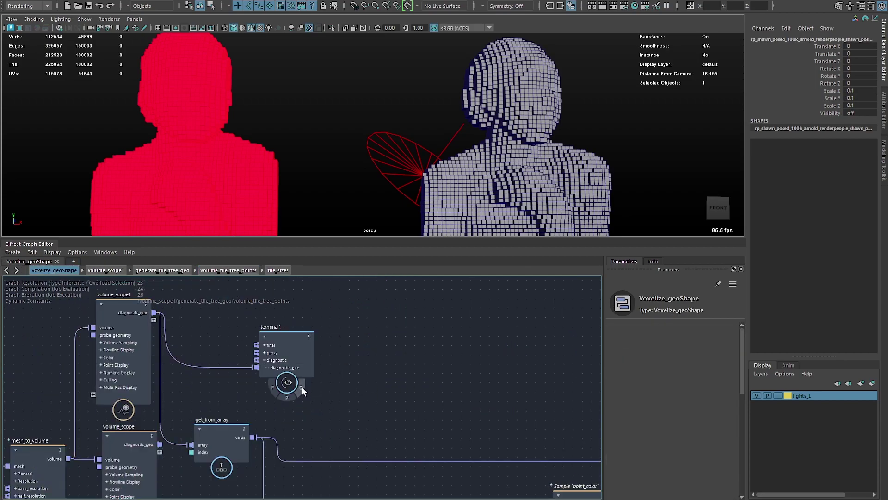
click(301, 388)
Show get_from_array's parameters and follow its value output to the point_color sampling nodes
drag(160, 444, 212, 446)
drag(154, 313, 254, 431)
alt+middle_drag(309, 429, 328, 352)
alt+middle_drag(402, 360, 366, 324)
middle_drag(421, 325, 314, 357)
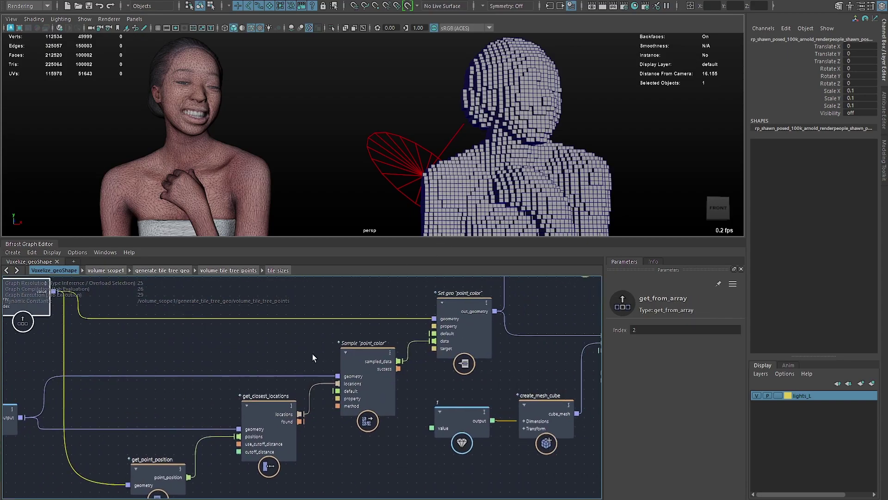
alt+middle_drag(496, 315, 157, 351)
alt+middle_drag(258, 327, 438, 381)
alt+middle_drag(114, 340, 477, 329)
click(362, 379)
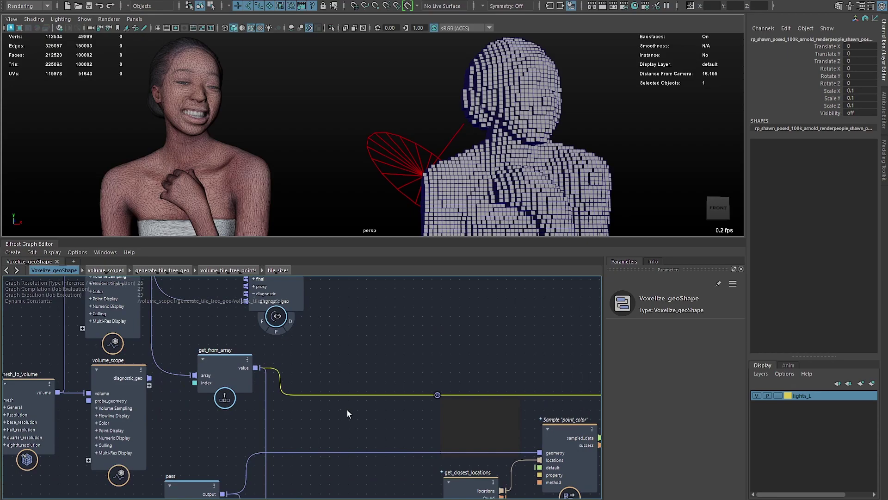
middle_drag(435, 364, 214, 334)
key(ctrl+z)
Connect get_from_array's value directly to create_instances' points, bypassing the Set geo "point_color" node
middle_drag(37, 318, 105, 343)
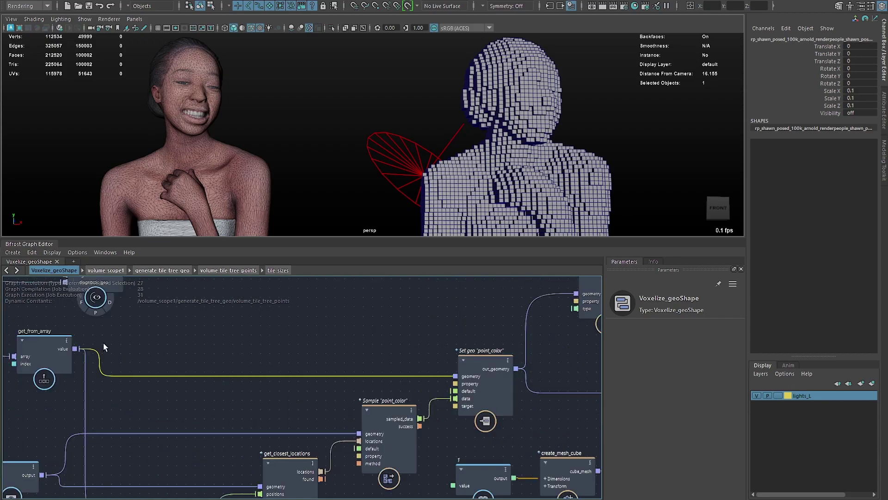
middle_drag(419, 334, 94, 311)
click(300, 370)
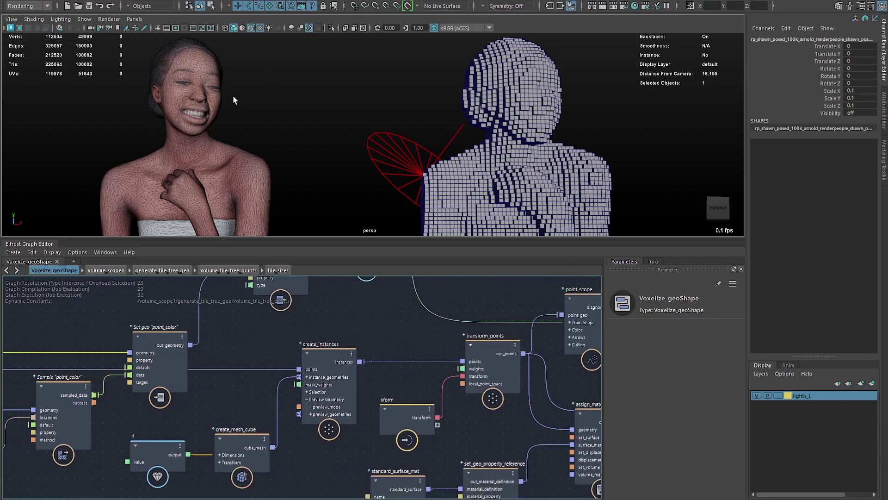
Hide the original figure mesh and frame the whole voxelized figure
click(180, 107)
key(h)
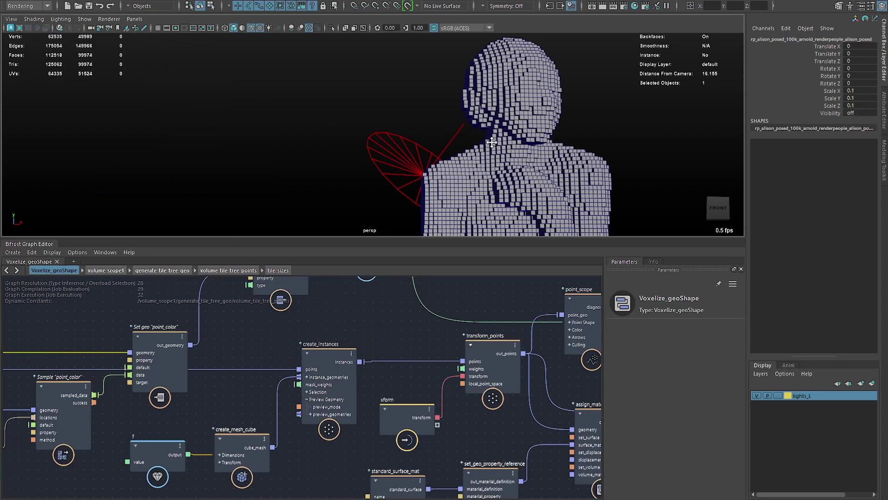
alt+right_drag(504, 138, 44, 136)
alt+right_drag(353, 138, 290, 138)
alt+drag(291, 138, 273, 135)
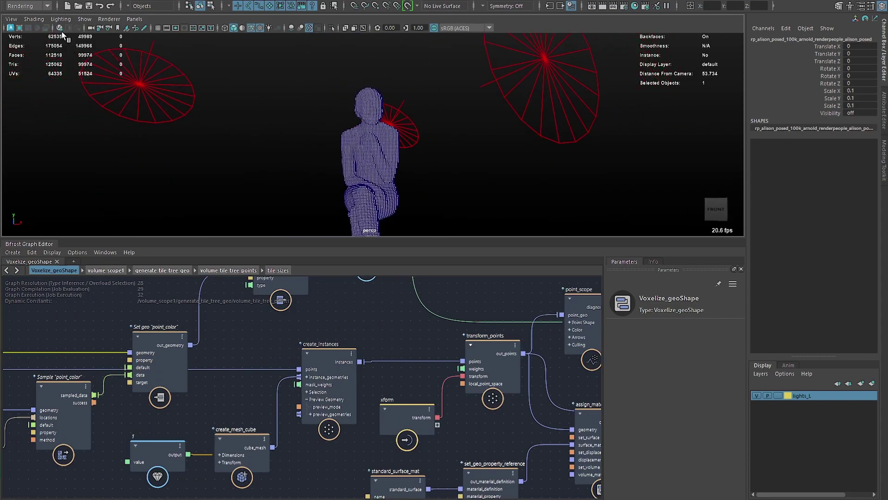
Render the voxelized figure with Arnold in the viewport, inspect it from the side, and turn the render off
click(12, 28)
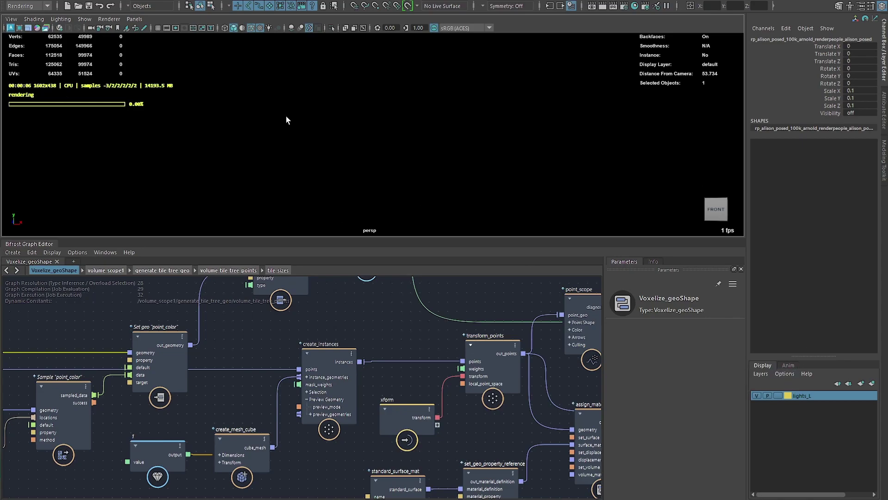
alt+right_drag(353, 150, 527, 140)
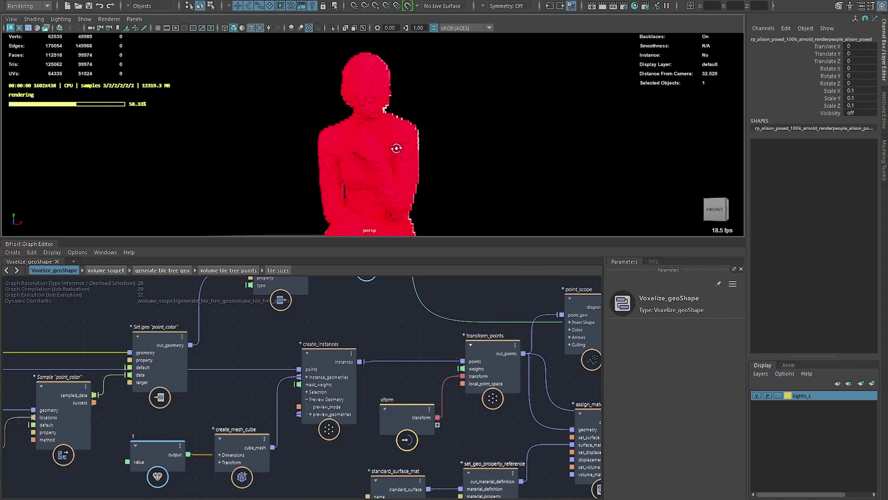
alt+drag(396, 148, 357, 148)
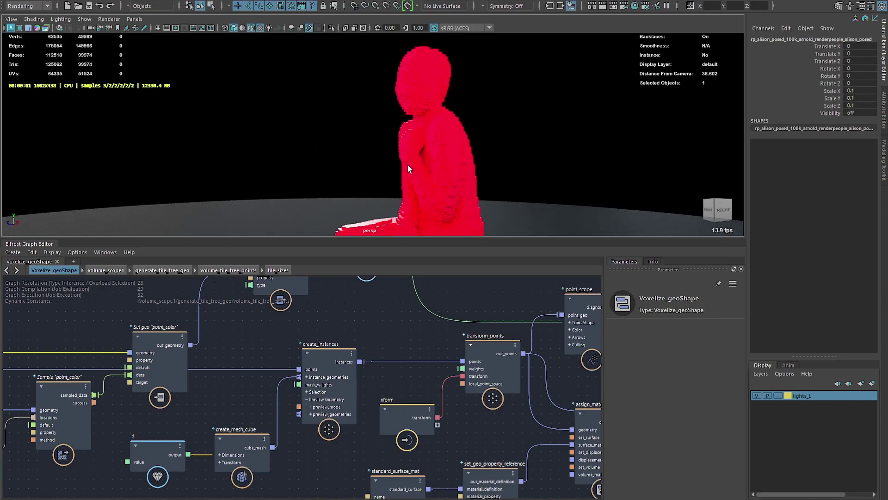
click(10, 29)
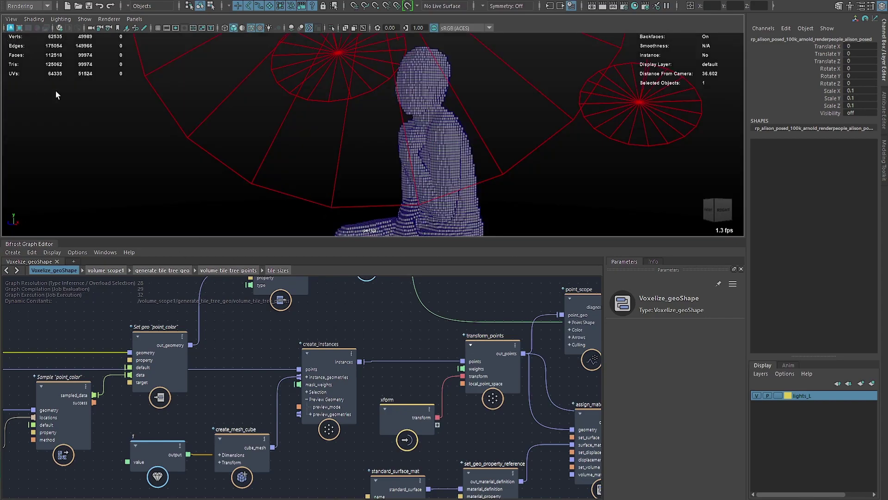
alt+drag(359, 138, 374, 144)
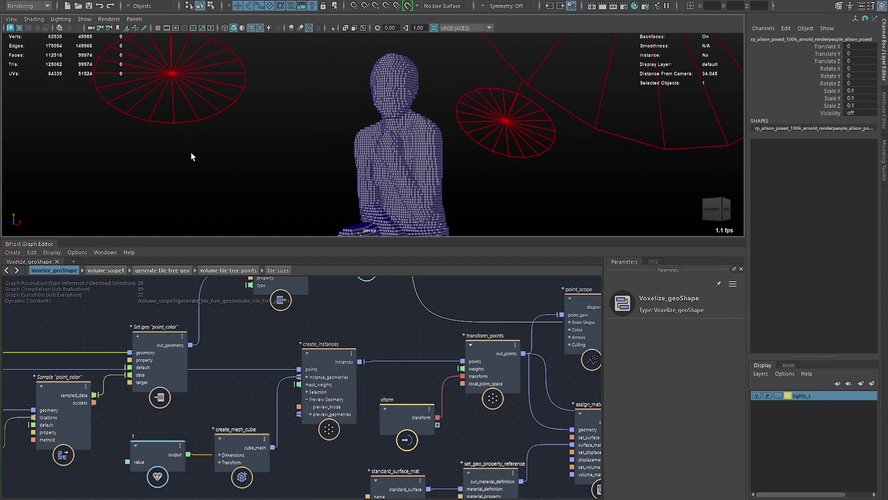
Open the Outliner and trace the color source from Sample "point_color" through get_closest_locations and pass back to Set geo "point_color"
key(space)
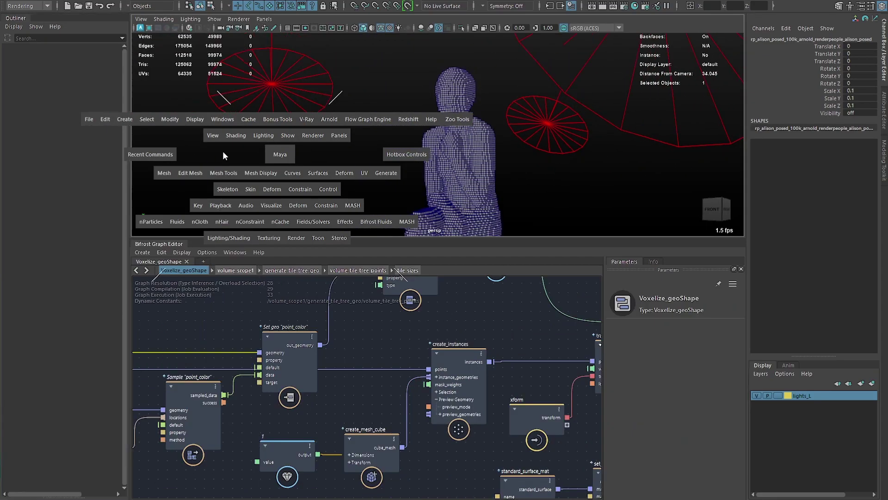
middle_drag(254, 304, 271, 376)
middle_drag(476, 391, 436, 410)
click(484, 347)
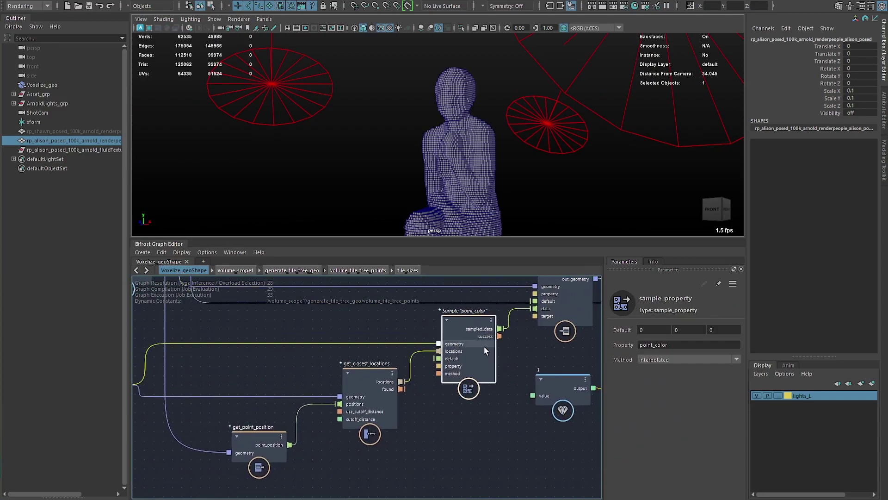
click(370, 378)
middle_drag(332, 388, 390, 378)
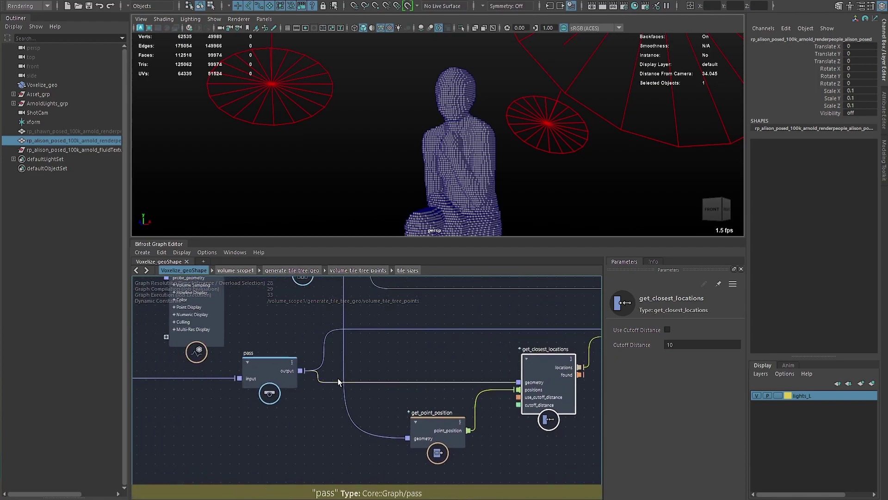
click(268, 376)
middle_drag(227, 412, 389, 431)
click(170, 394)
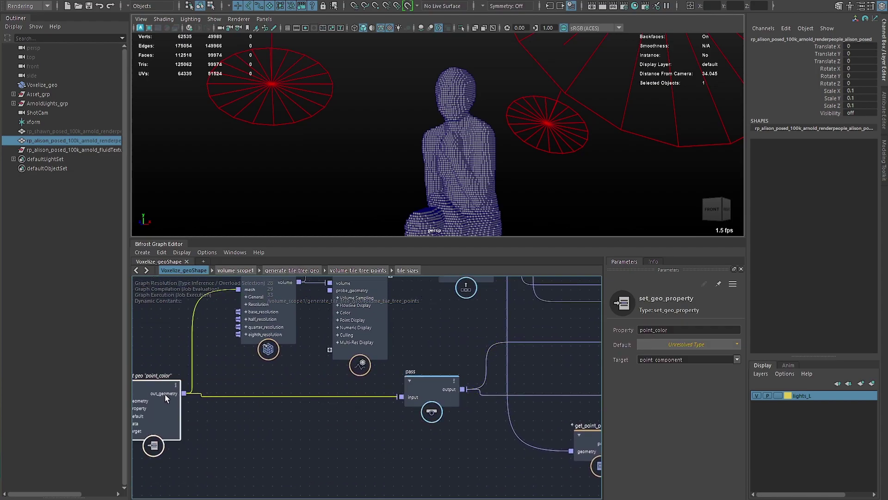
Unhide the original figure mesh, close the Outliner and clear the selection
key(shift+h)
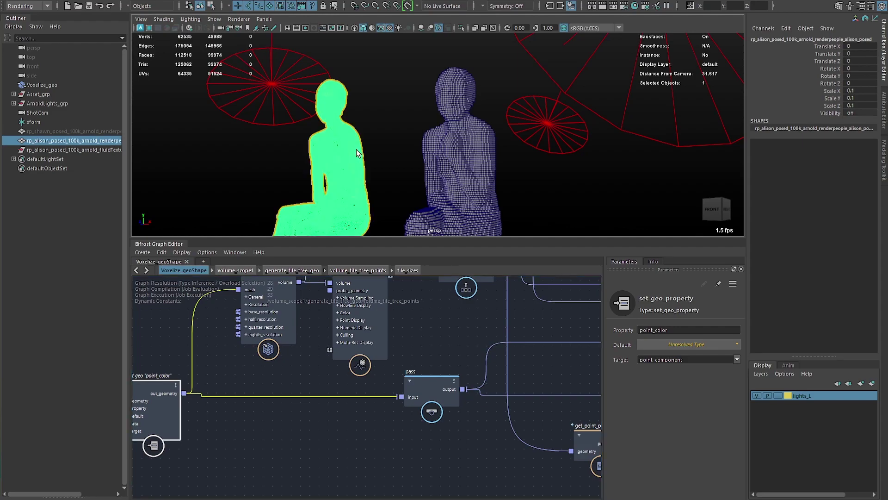
key(space)
drag(398, 76, 401, 173)
click(504, 196)
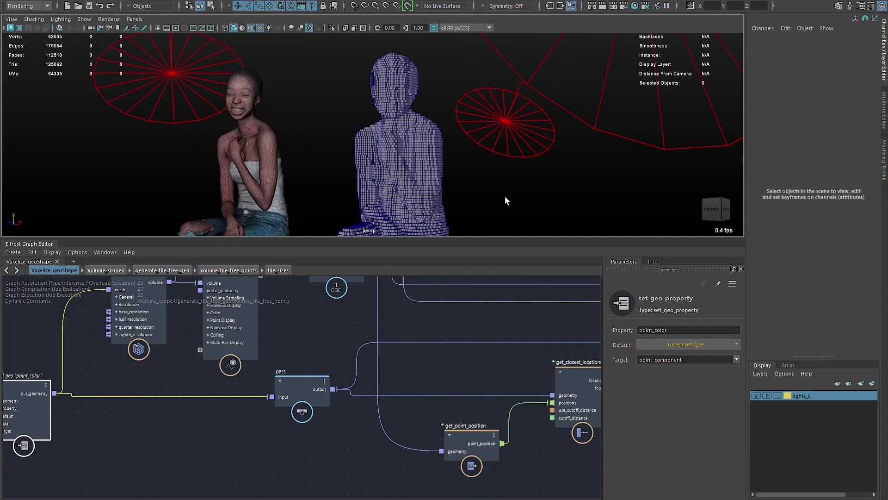
Select get_from_array and follow its points to the get_point_position and get_closest_locations nodes
scroll(505, 196, down, 2)
middle_drag(460, 402, 309, 403)
click(319, 441)
middle_drag(291, 351, 338, 453)
drag(232, 363, 236, 365)
middle_drag(459, 458, 344, 378)
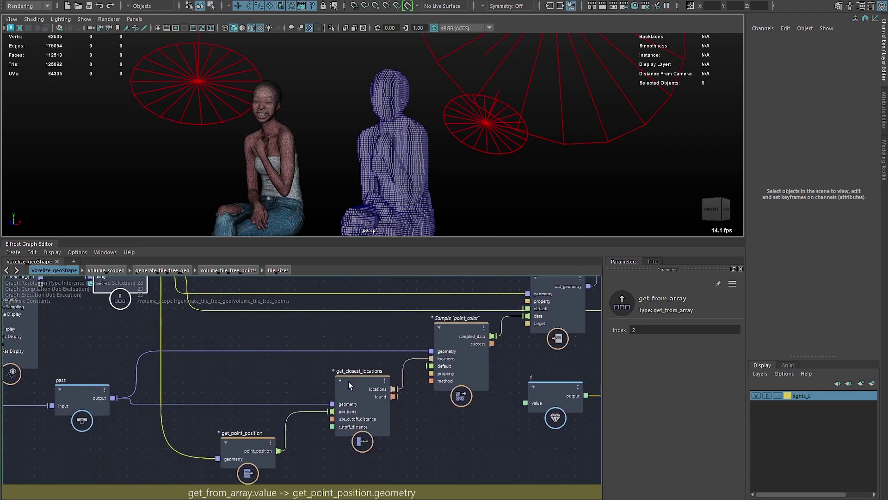
Examine the pass, get_point_position and Sample "point_color" nodes and the Set geo "point_color" node supplying the source mesh's color
click(87, 399)
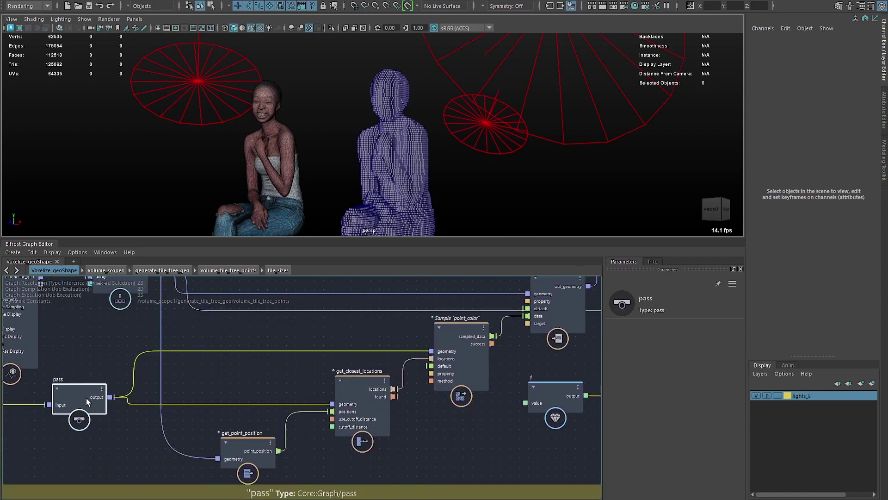
click(259, 451)
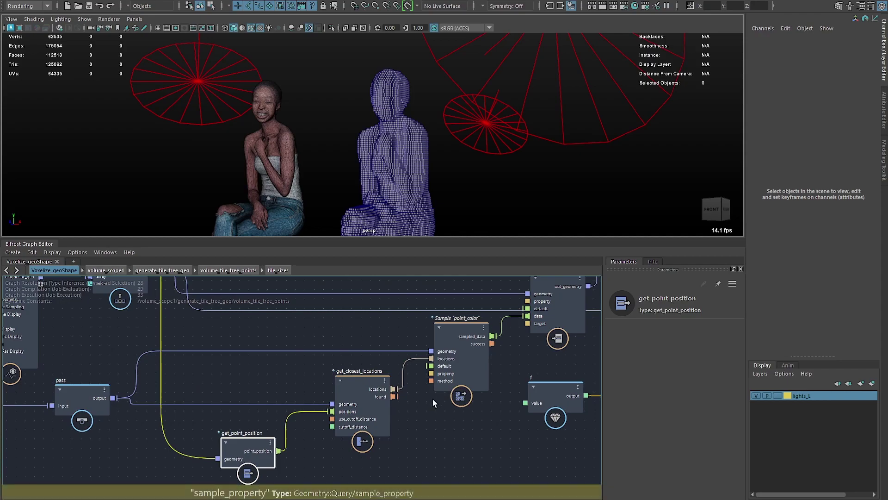
click(451, 338)
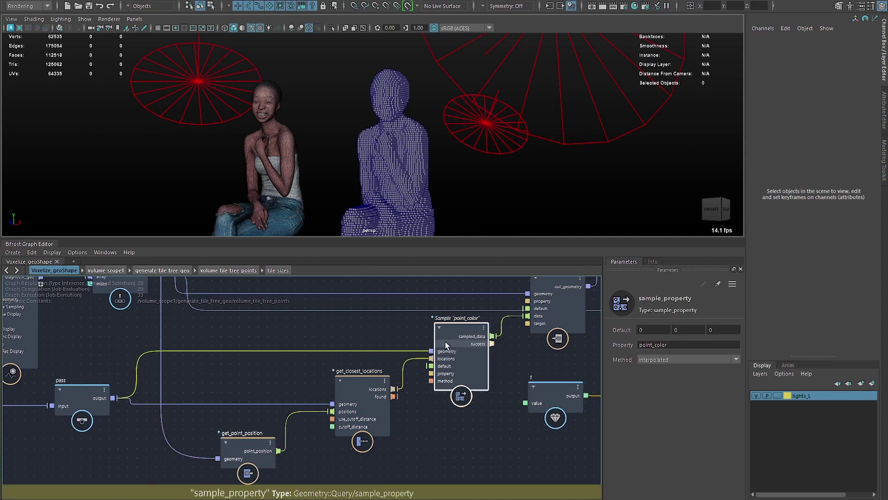
alt+middle_drag(154, 357, 492, 384)
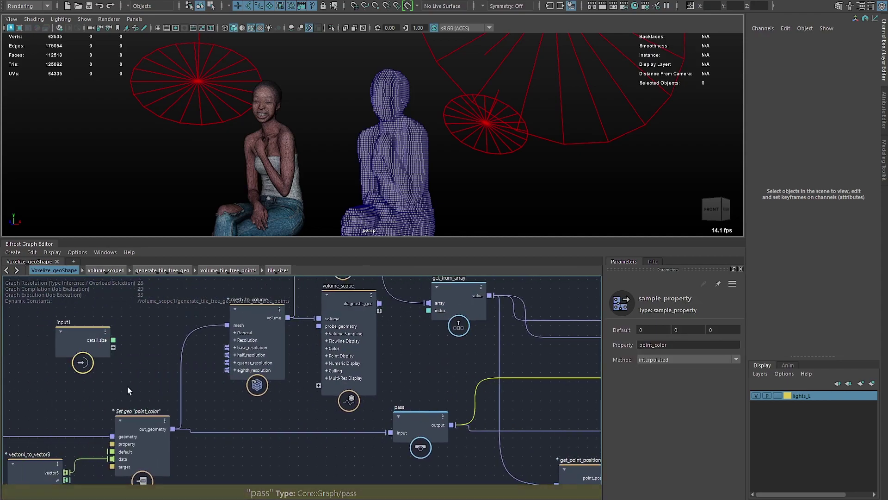
click(137, 448)
Connect out_geometry of the Set geo "point_color" node after the sampling to create_instances' points
middle_drag(137, 447, 410, 361)
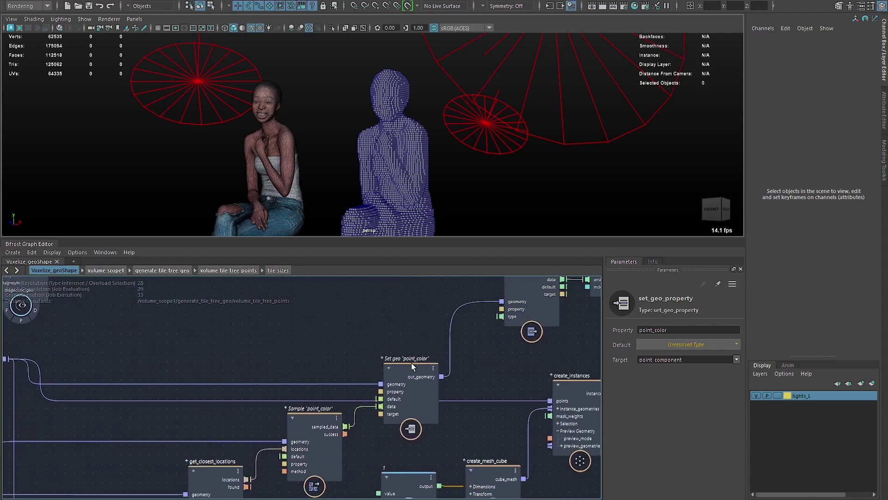
drag(413, 366, 409, 372)
drag(543, 400, 546, 401)
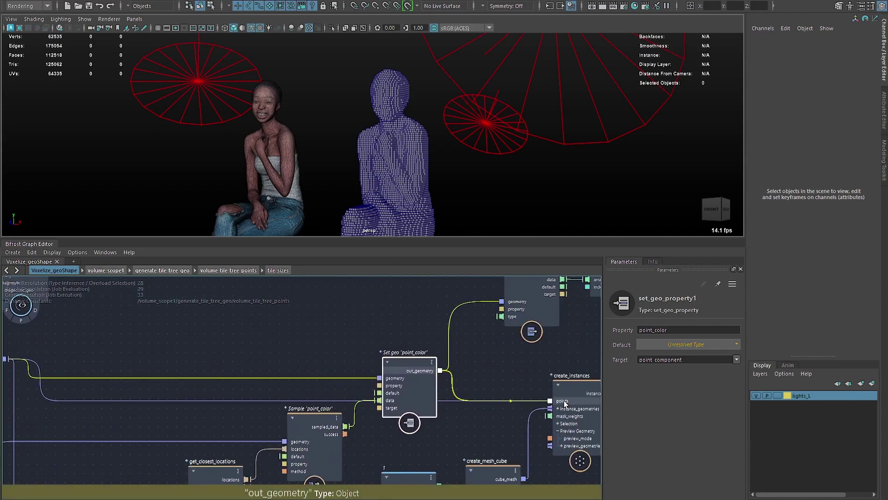
drag(413, 389, 412, 401)
Connect point_scope's diagnostic_geo to the mesh port under terminal's diagnostic output and check the figure from the front
middle_drag(592, 343, 232, 364)
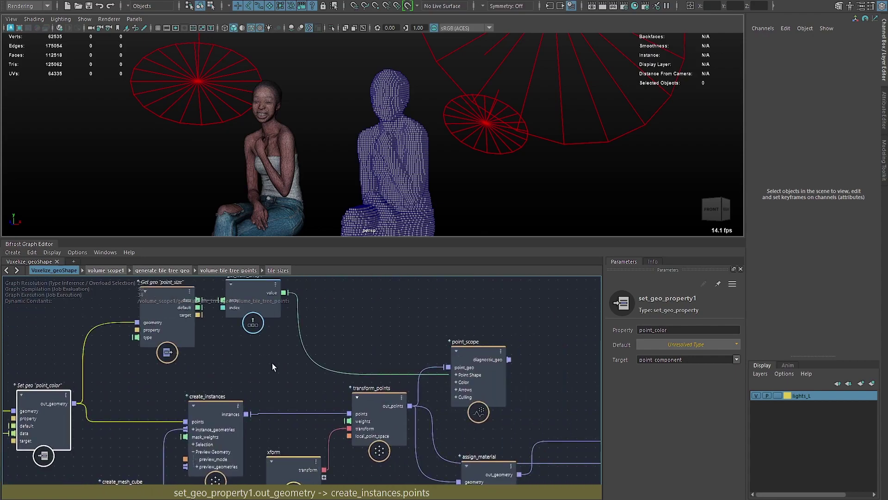
drag(509, 359, 428, 361)
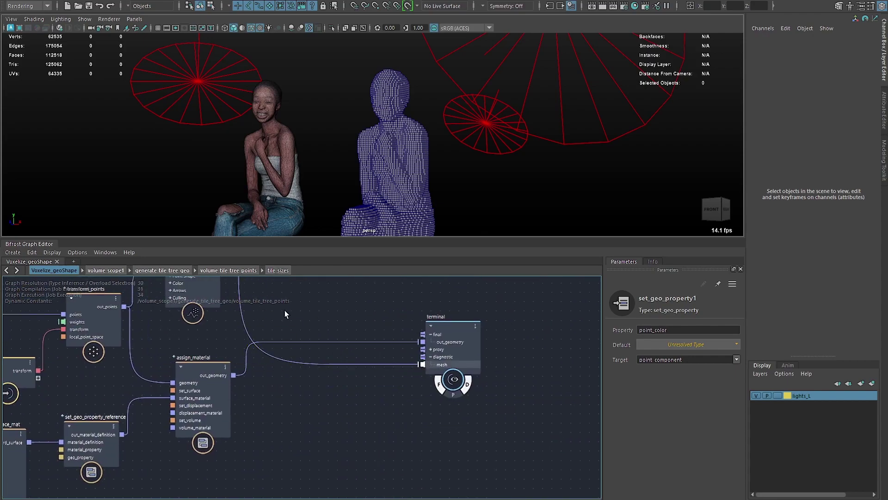
mouse_move(406, 174)
alt+mouse_down()
mouse_move(433, 167)
mouse_move(422, 169)
alt+mouse_up()
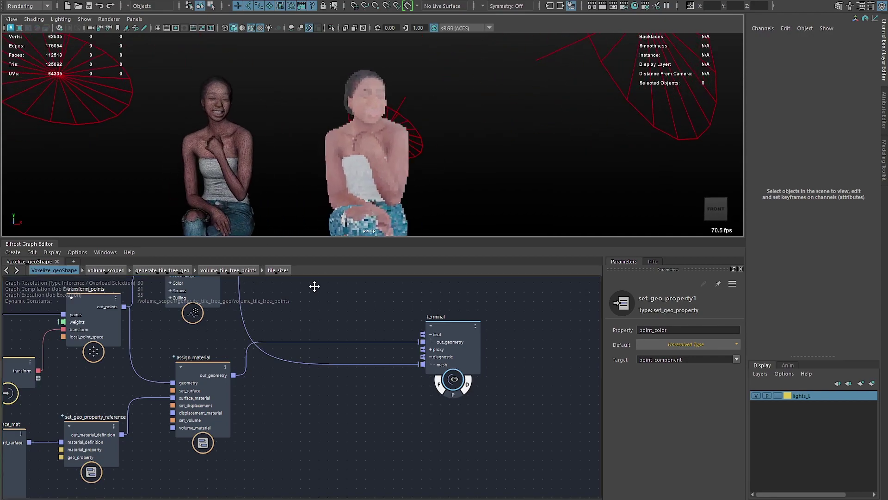
Set point_scope's point shape to Cube and check the colored voxels at an angle
middle_drag(296, 283, 417, 331)
click(365, 348)
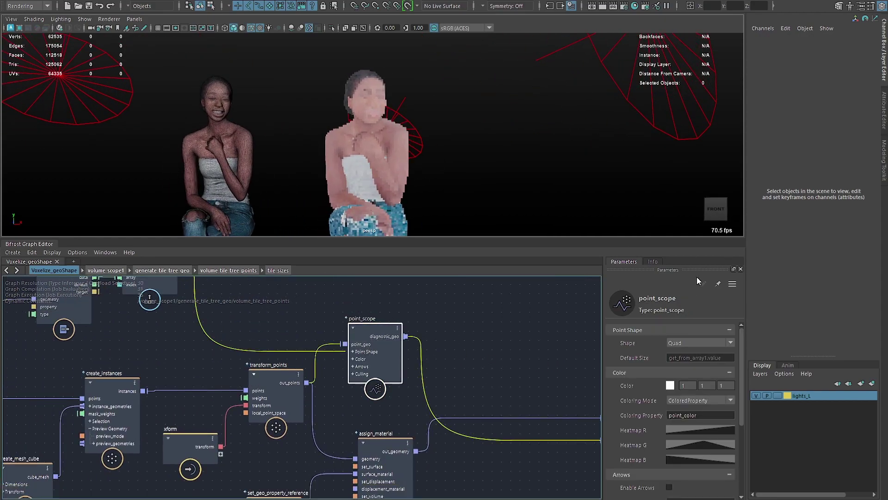
click(681, 344)
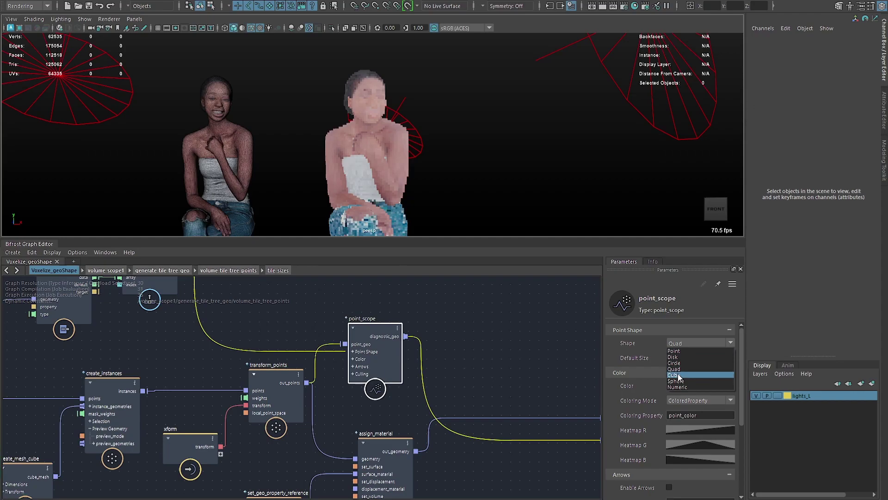
click(678, 374)
alt+drag(421, 184, 405, 192)
Trace the point_size value from Get geo "point_size" through get_from_array1 into point_scope's default_size port
middle_drag(143, 329, 351, 396)
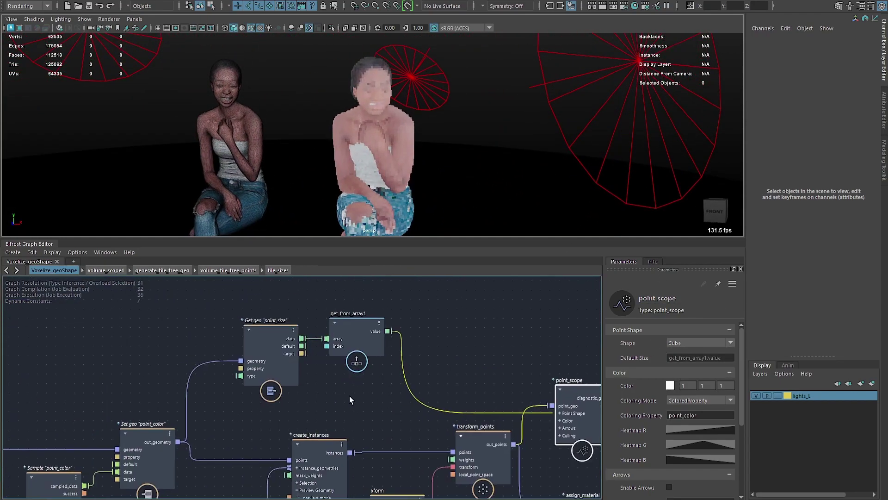
middle_drag(148, 384, 297, 349)
middle_drag(416, 361, 297, 387)
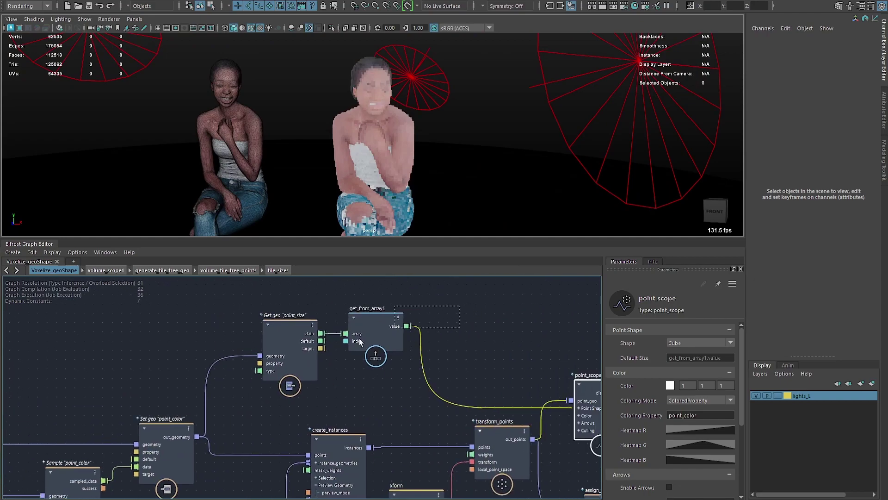
click(395, 326)
middle_drag(520, 364, 394, 338)
click(462, 382)
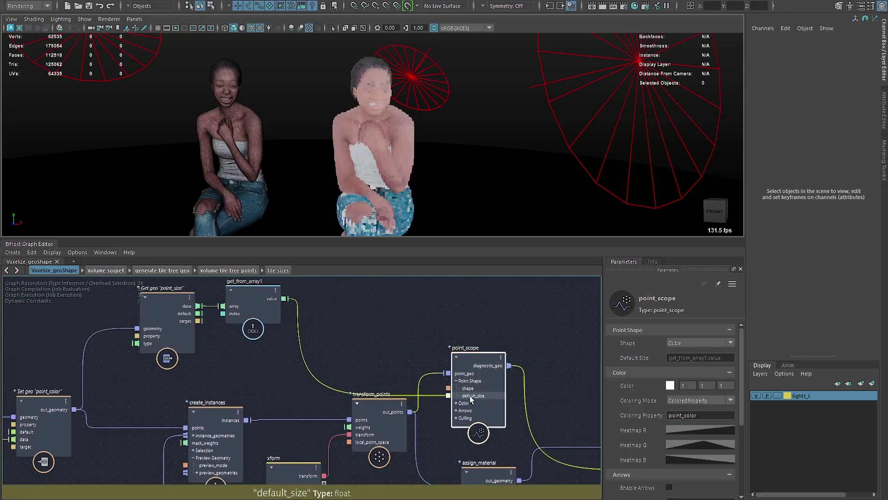
click(456, 381)
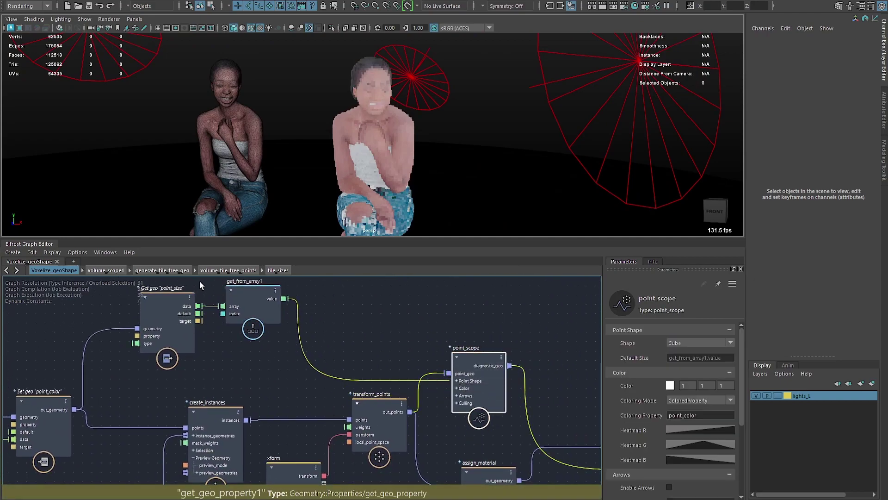
Expand point_scope's Point Shape inputs to check the default_size connection, and review the Get geo "point_size" and get_from_array1 nodes feeding it
click(157, 315)
middle_drag(17, 372, 80, 399)
drag(320, 329, 327, 330)
click(408, 352)
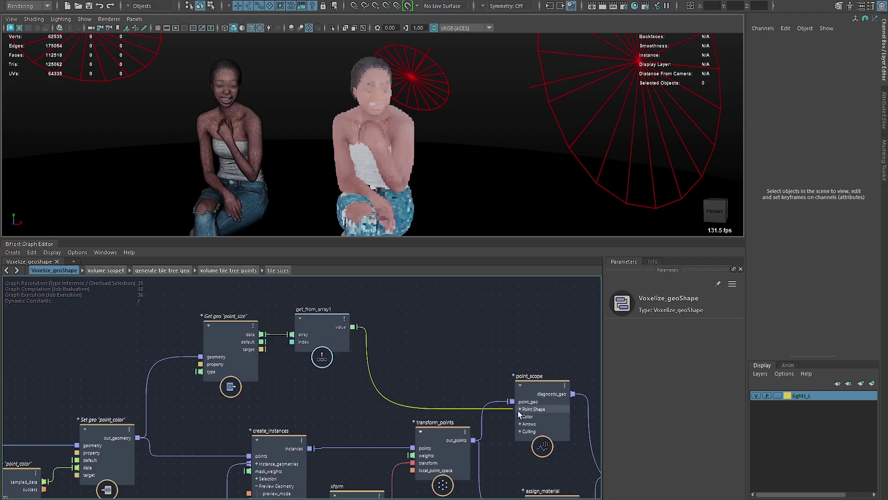
click(520, 410)
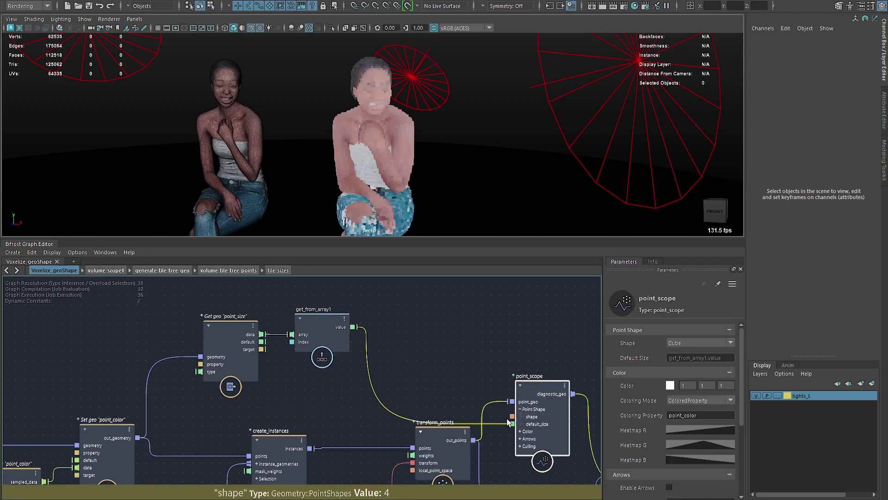
click(518, 409)
click(383, 349)
middle_drag(334, 398, 332, 304)
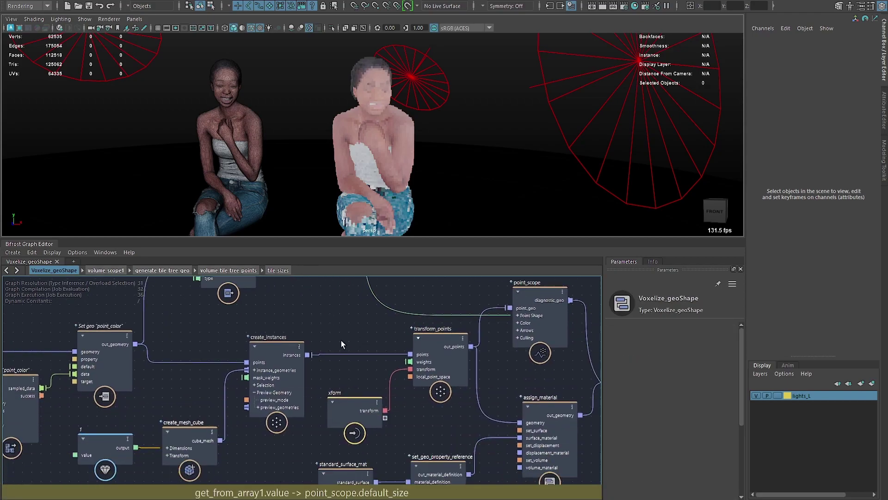
middle_drag(341, 340, 395, 404)
drag(241, 372, 400, 292)
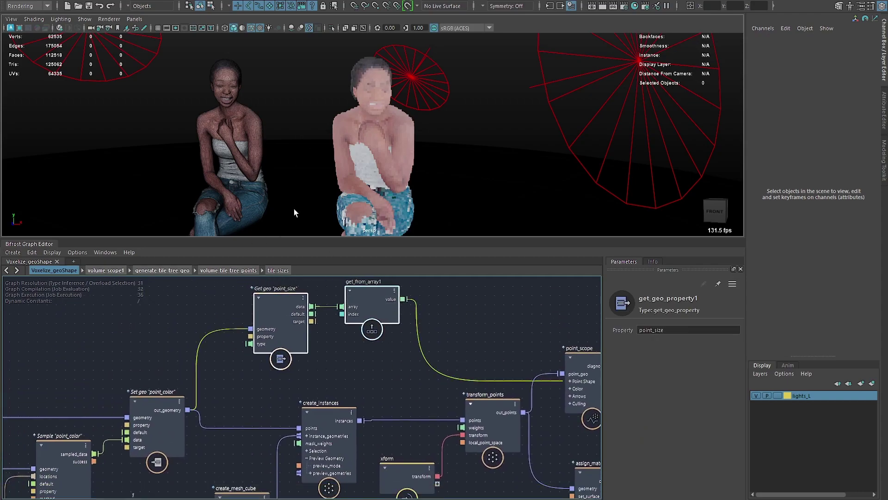
Examine transform_points and follow its out_points to point_scope and assign_material, checking the voxelized figure from the front
middle_drag(419, 399, 341, 341)
click(411, 373)
alt+drag(308, 134, 249, 118)
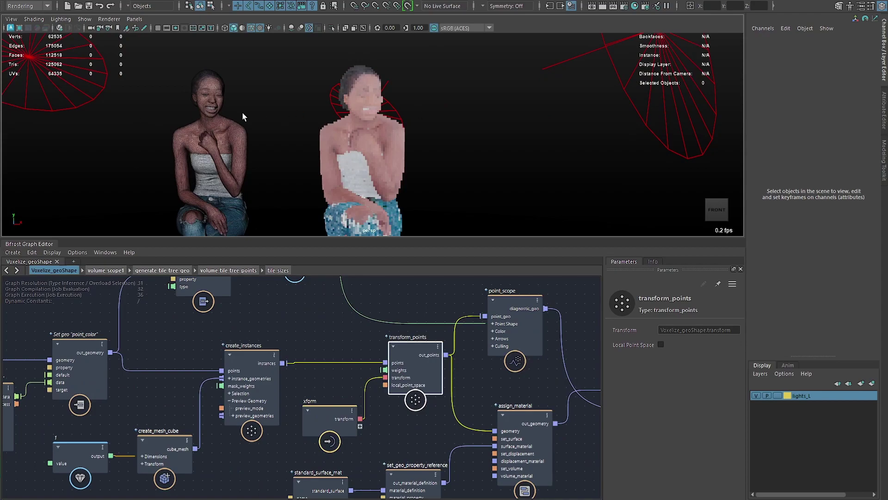
middle_drag(492, 373, 384, 348)
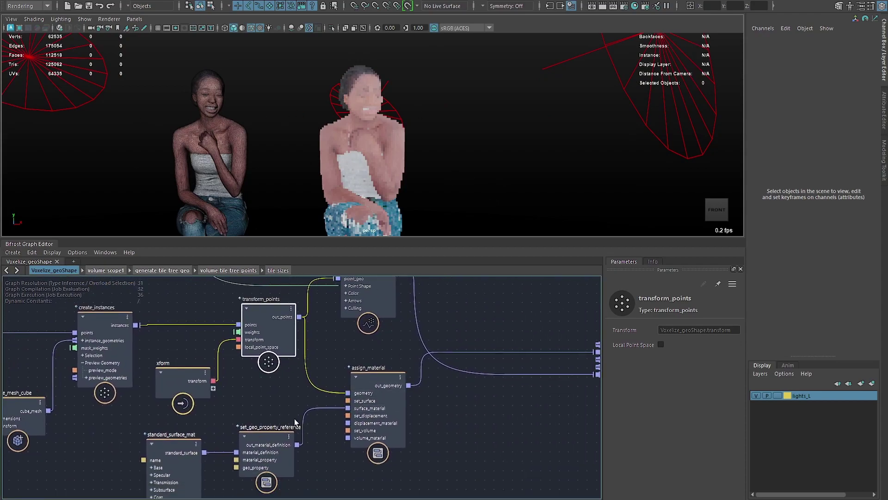
middle_drag(300, 410, 284, 377)
click(363, 346)
Examine how set_geo_property_reference follows standard_surface_mat, and compare its Geo Property with the property name on the Set geo "point_color" node
click(259, 415)
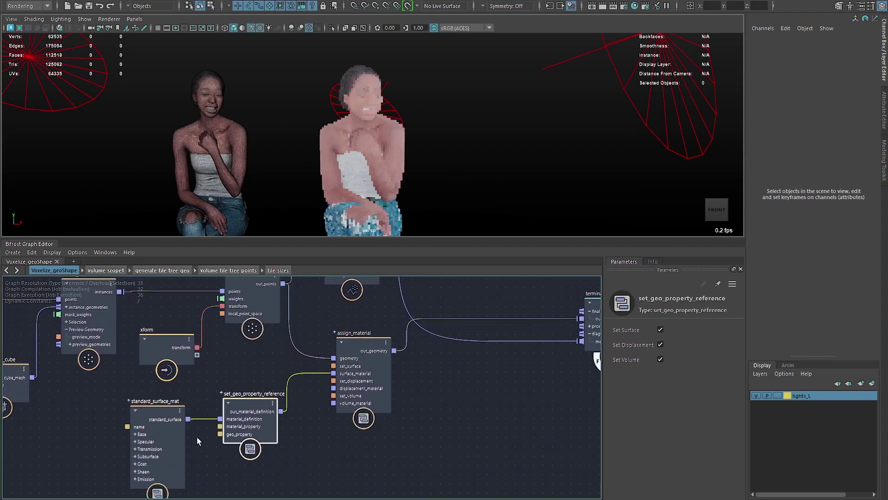
click(142, 421)
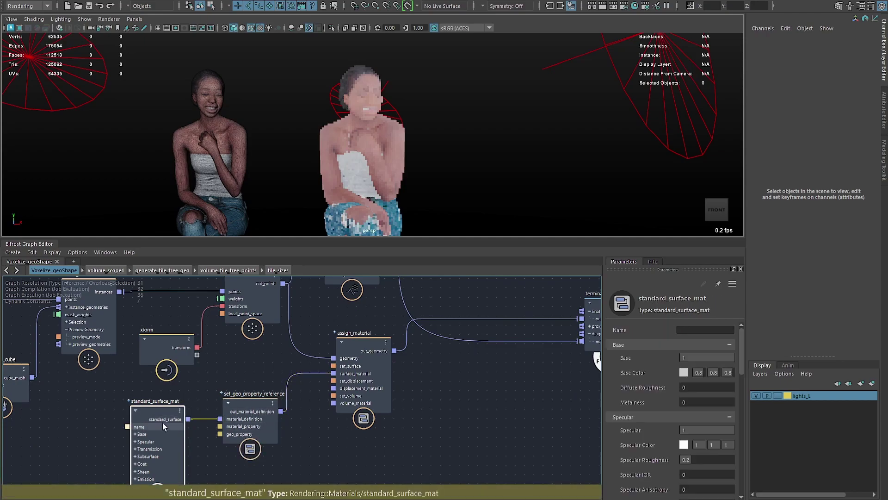
click(252, 409)
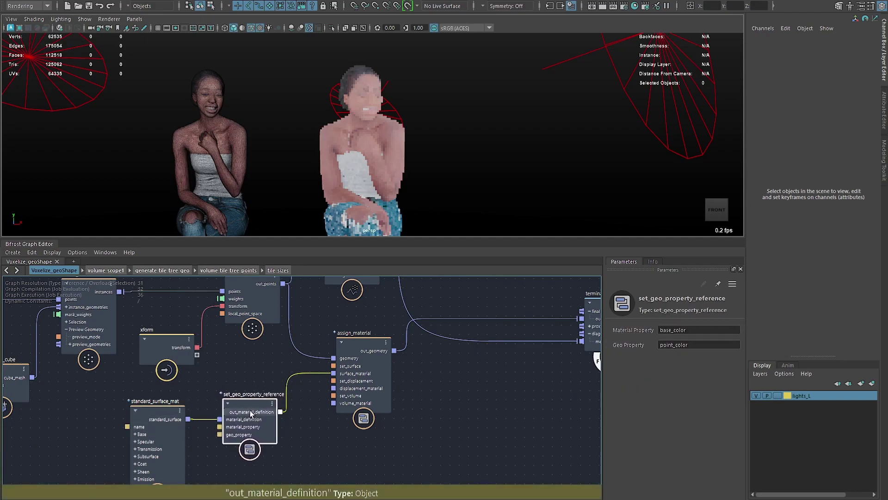
drag(694, 345, 606, 345)
middle_drag(303, 378, 604, 455)
click(211, 364)
middle_drag(498, 425, 196, 311)
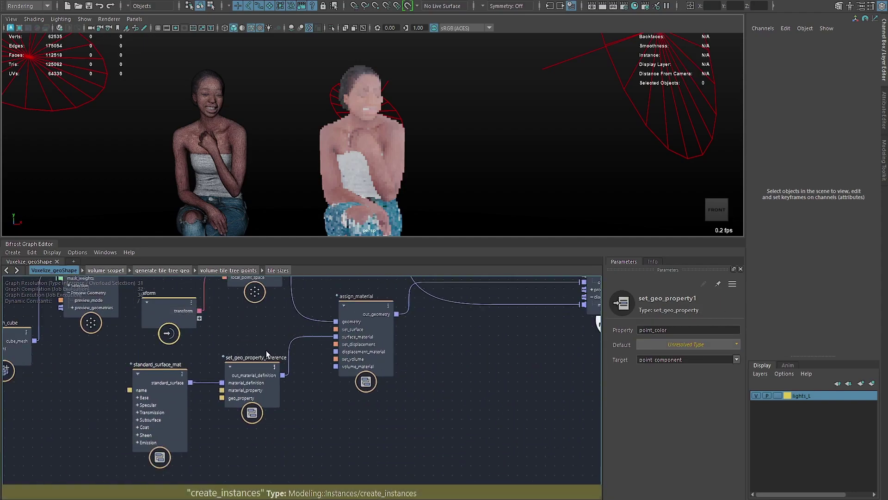
click(274, 403)
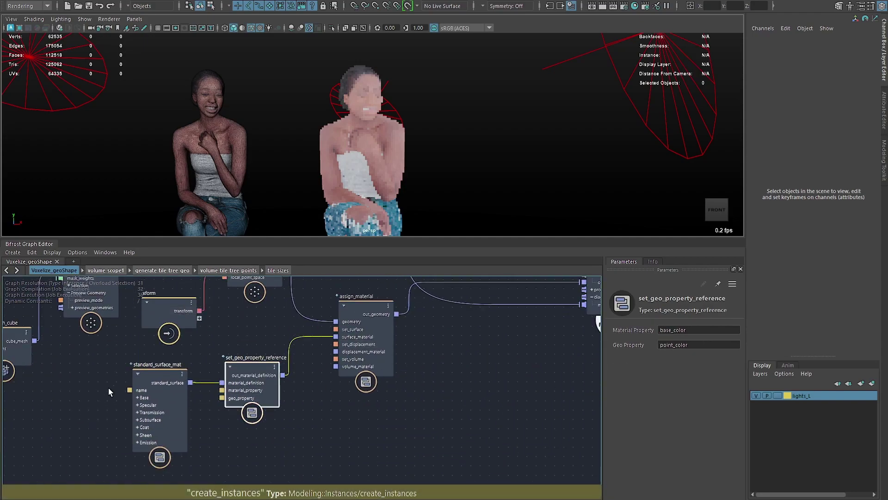
Expand the Base inputs of standard_surface_mat and compare base_color with the Material Property on set_geo_property_reference
click(137, 398)
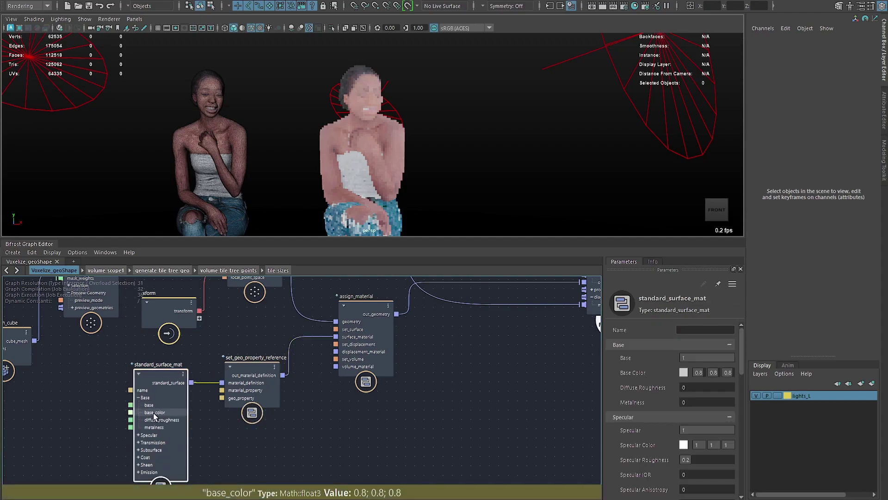
click(250, 374)
drag(691, 330, 659, 331)
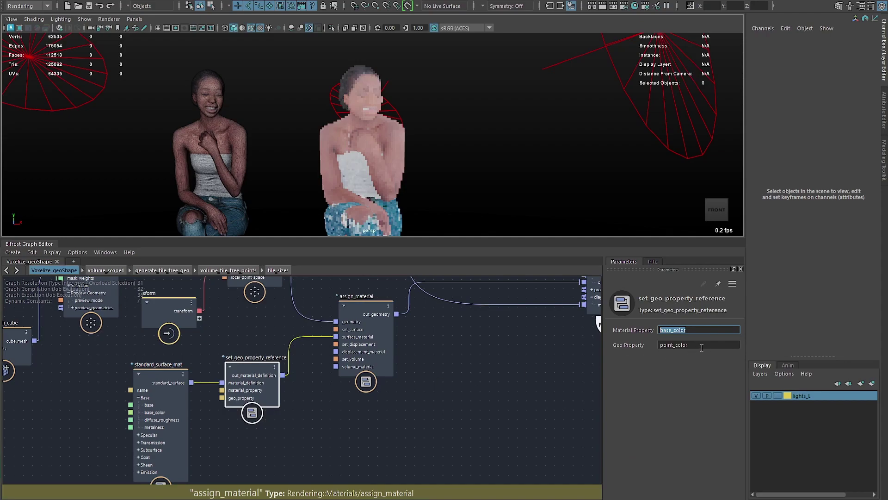
click(447, 400)
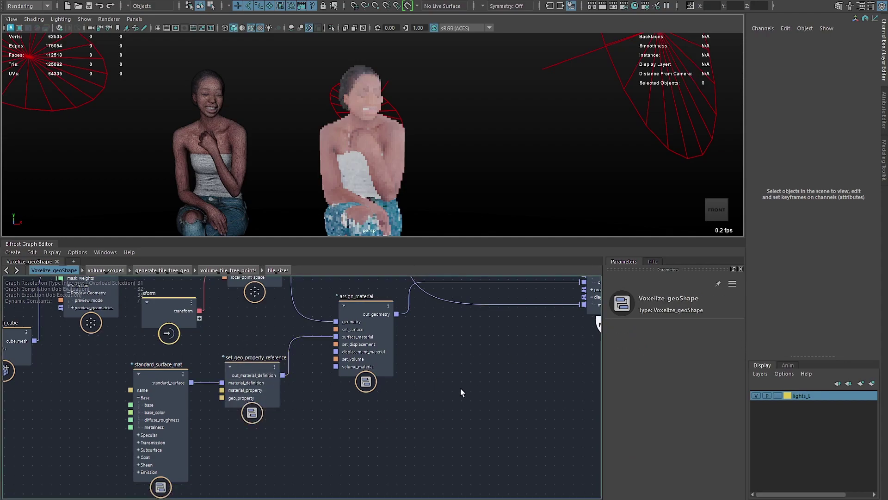
Hide the original seated figure and preview the voxelized one in the viewport's Arnold render
alt+middle_drag(447, 396, 366, 450)
click(217, 129)
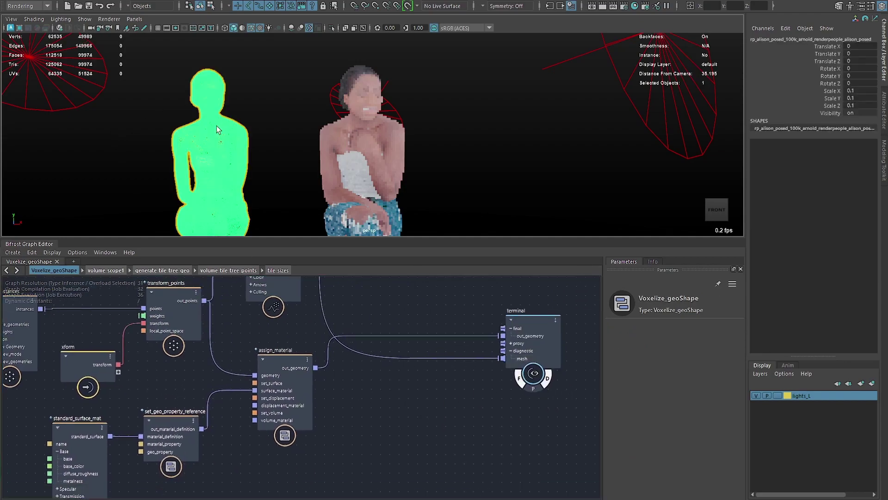
key(ctrl+h)
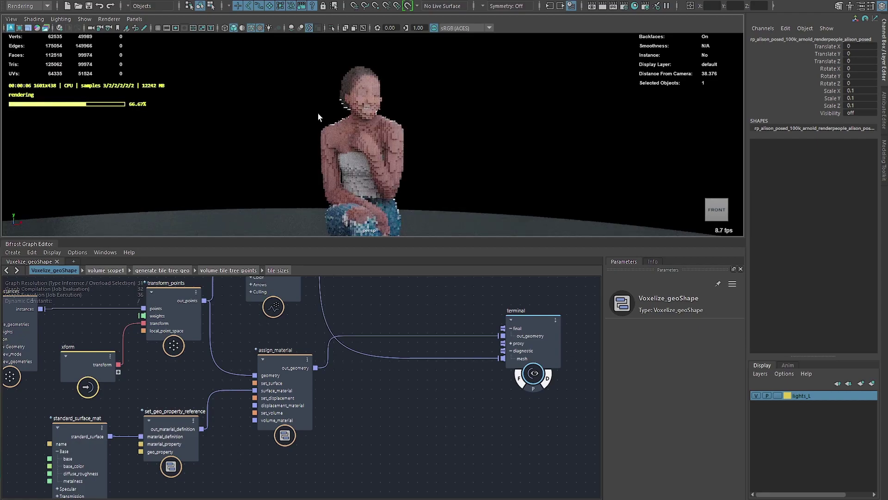
alt+drag(343, 140, 352, 153)
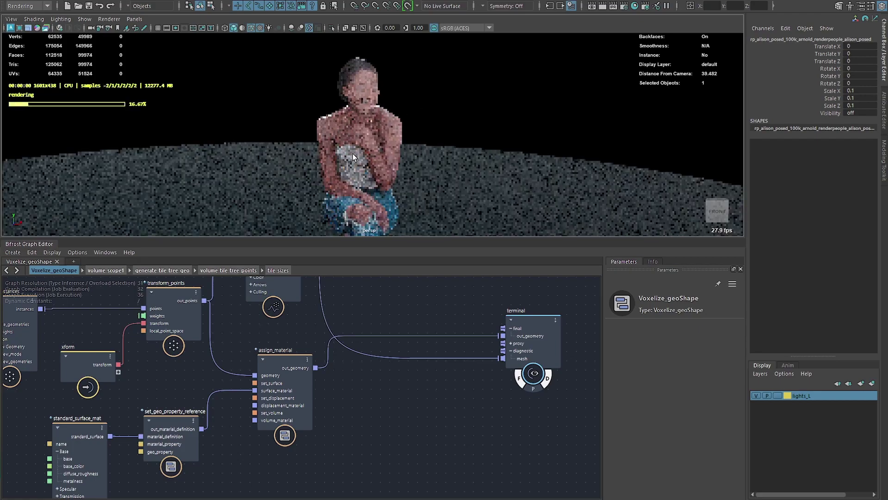
Stop the viewport render, show the original seated figure again and deselect it
click(10, 27)
key(space)
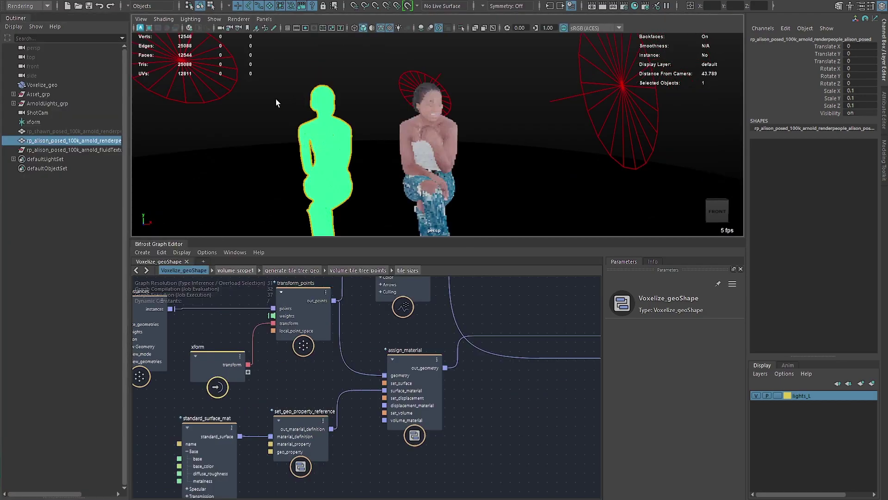
click(276, 99)
key(space)
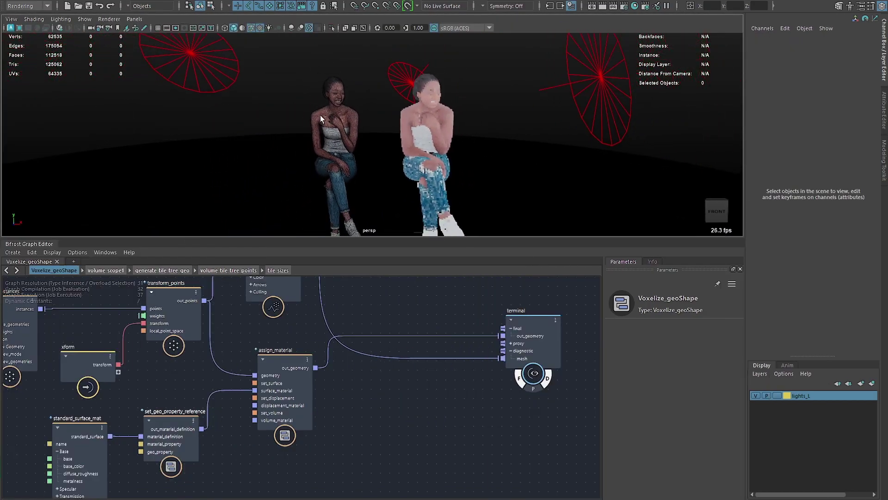
Frame both figures, start the Arnold viewport render and compare the original with the voxelized version from the front
alt+middle_drag(339, 126, 303, 130)
alt+right_drag(303, 130, 384, 118)
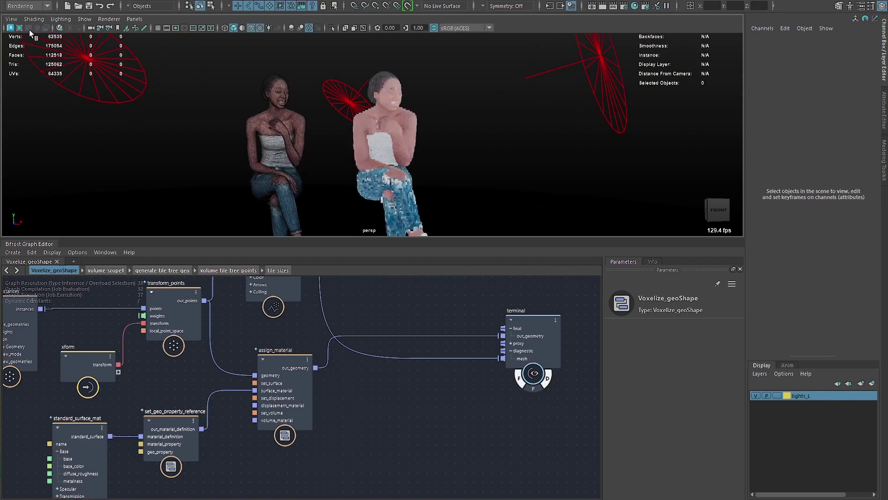
click(11, 28)
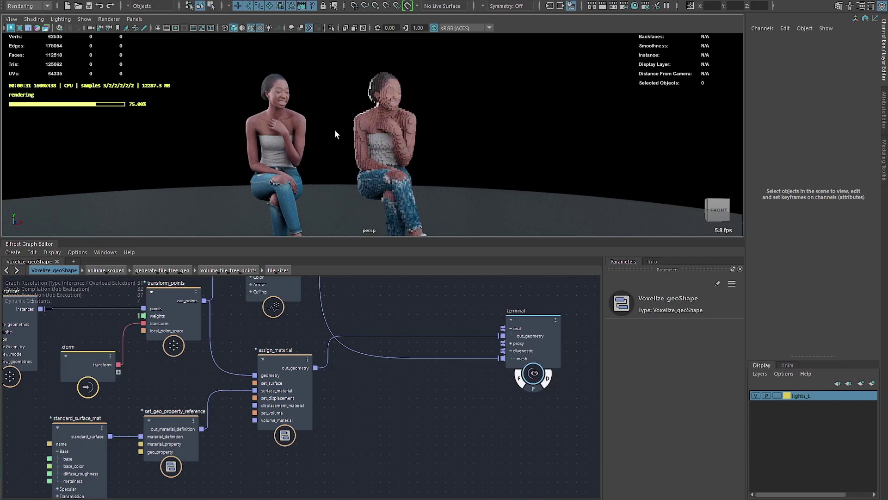
click(282, 120)
click(309, 108)
alt+drag(368, 129, 405, 148)
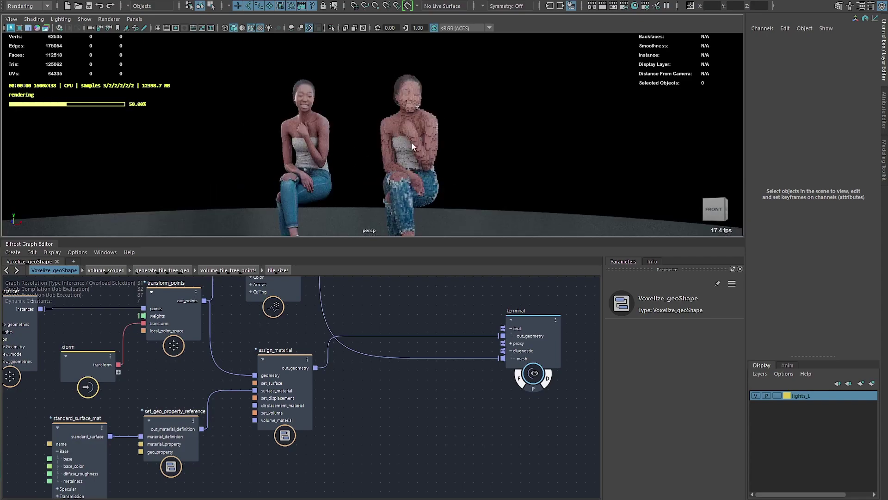
Set the Detail Size of the mesh_to_volume node to 0.1
alt+middle_drag(160, 380, 519, 405)
alt+middle_drag(210, 367, 483, 381)
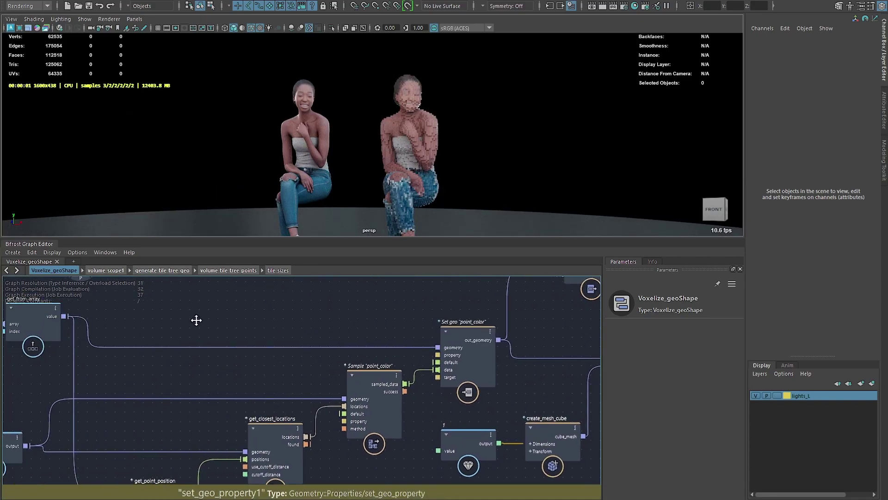
alt+middle_drag(183, 317, 544, 324)
click(200, 358)
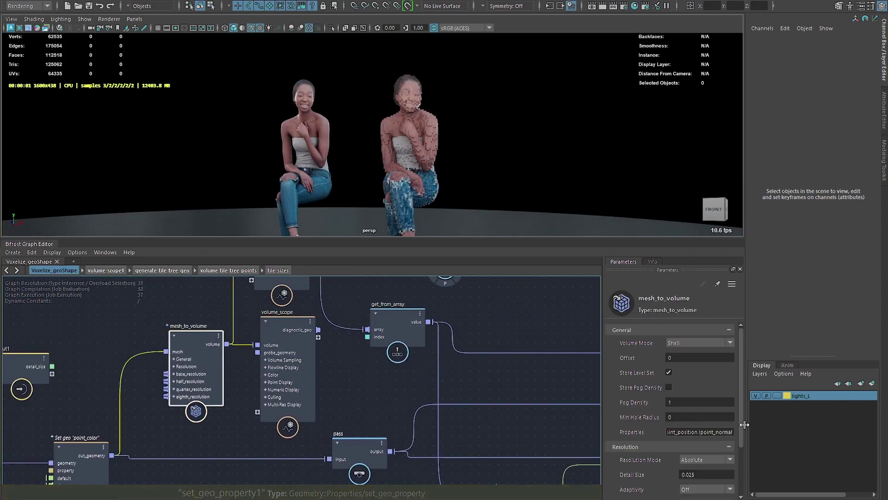
scroll(740, 424, down, 1)
click(708, 455)
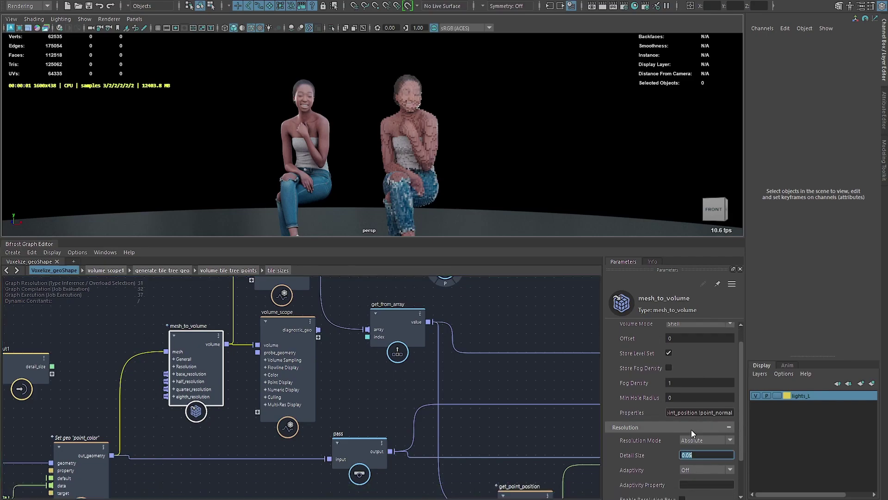
text(0.1)
key(Return)
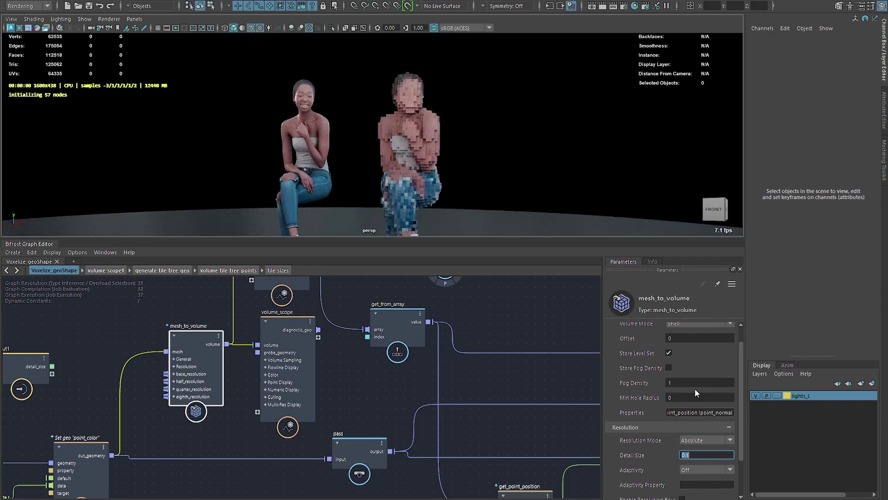
Check the larger voxels from another angle in the Arnold viewport render, and turn the render off
alt+drag(484, 159, 509, 154)
alt+drag(336, 157, 318, 146)
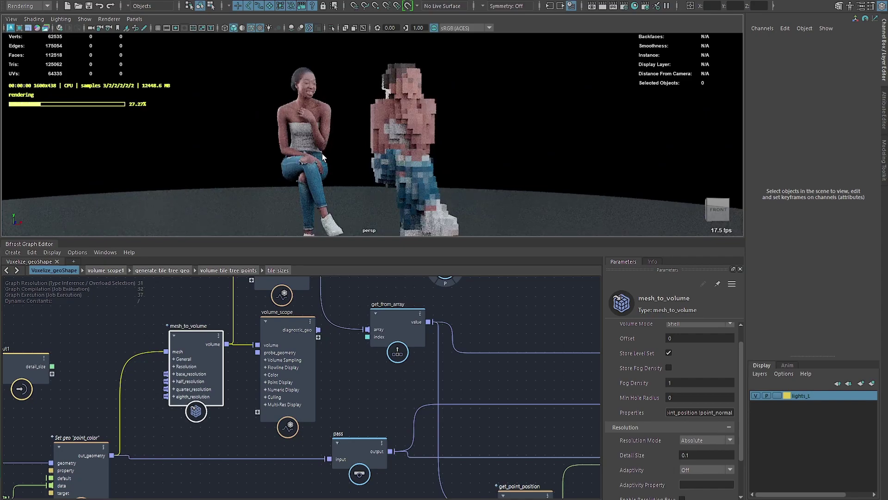
click(13, 30)
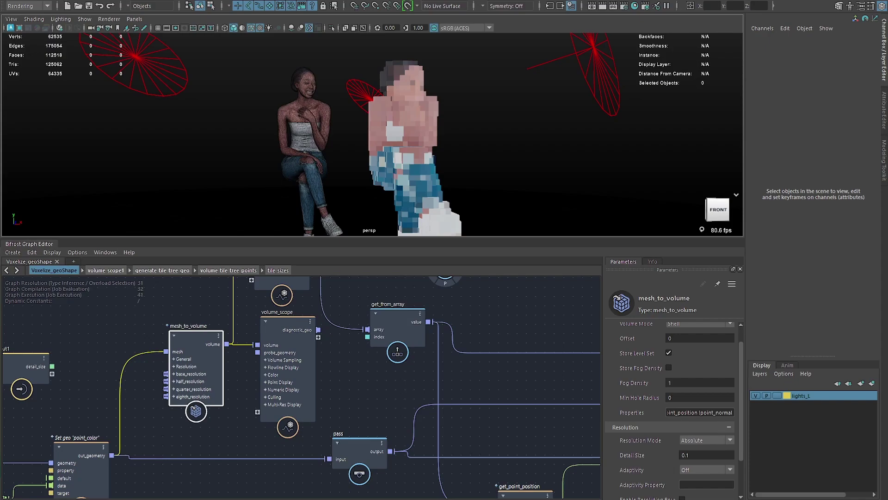
Switch to the video player and watch the finished animation Voxelize.mov
drag(613, 149, 396, 44)
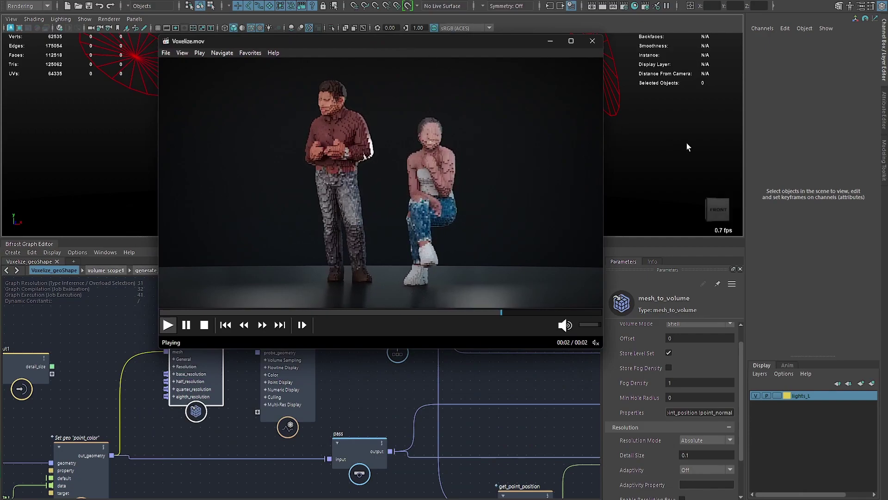